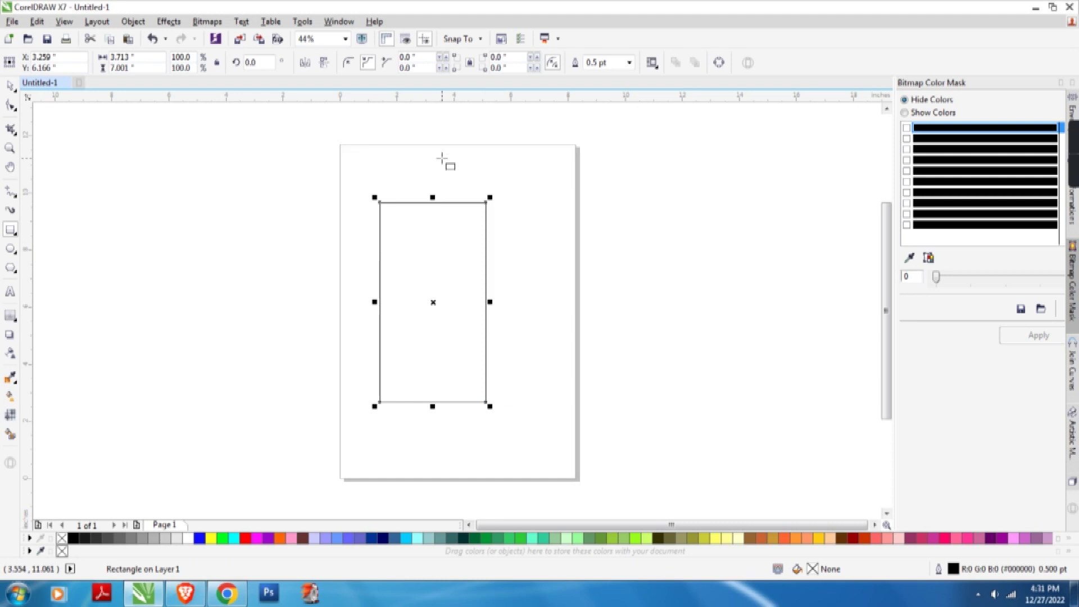
Set the tall rectangle's outline width to 8 pt
key(space)
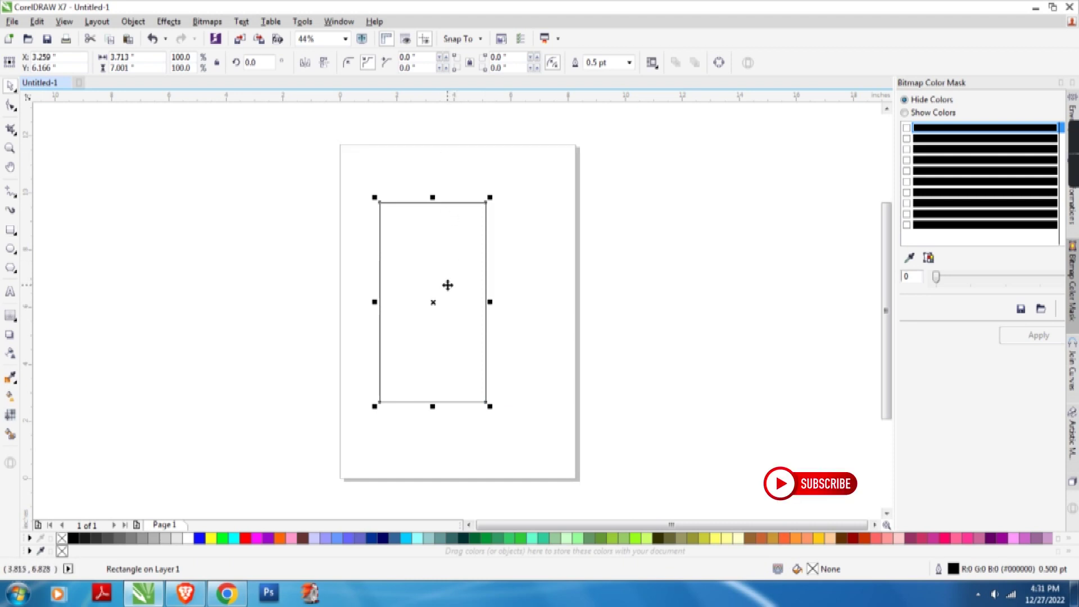
key(shift+F2)
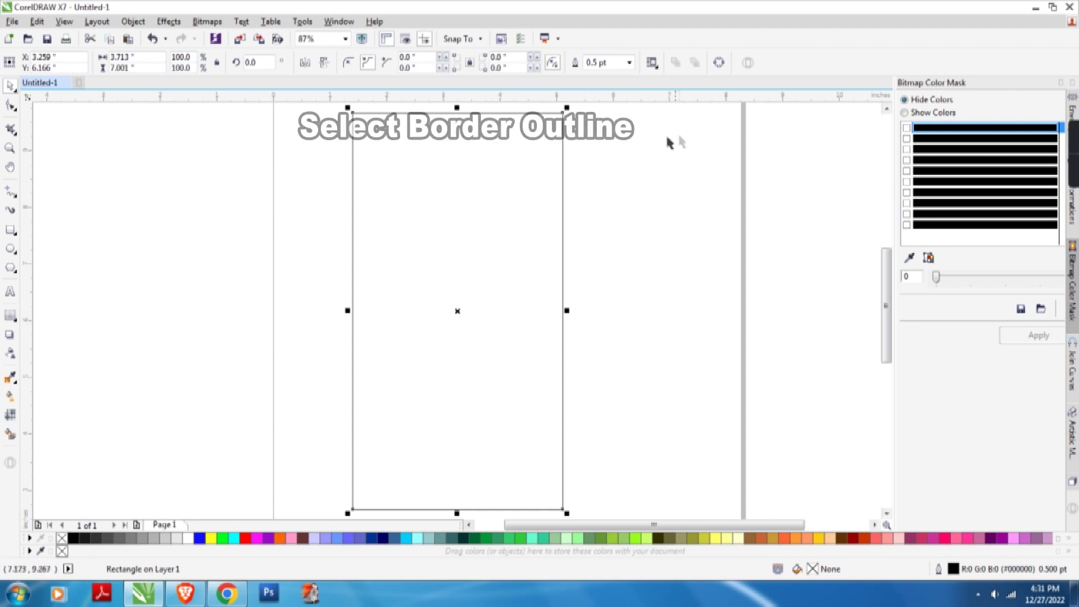
click(629, 63)
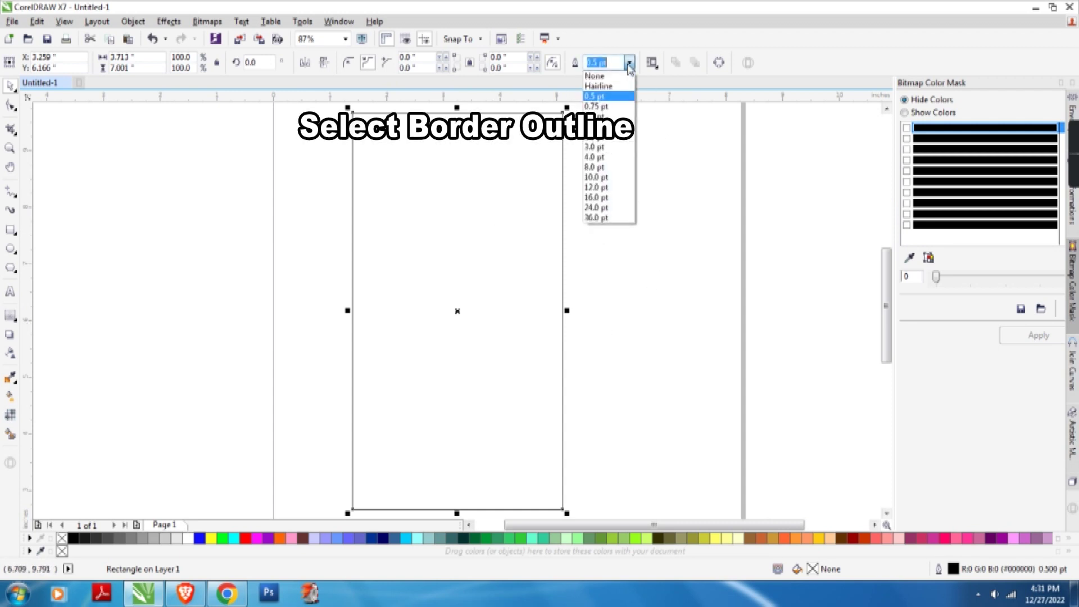
click(602, 146)
click(629, 62)
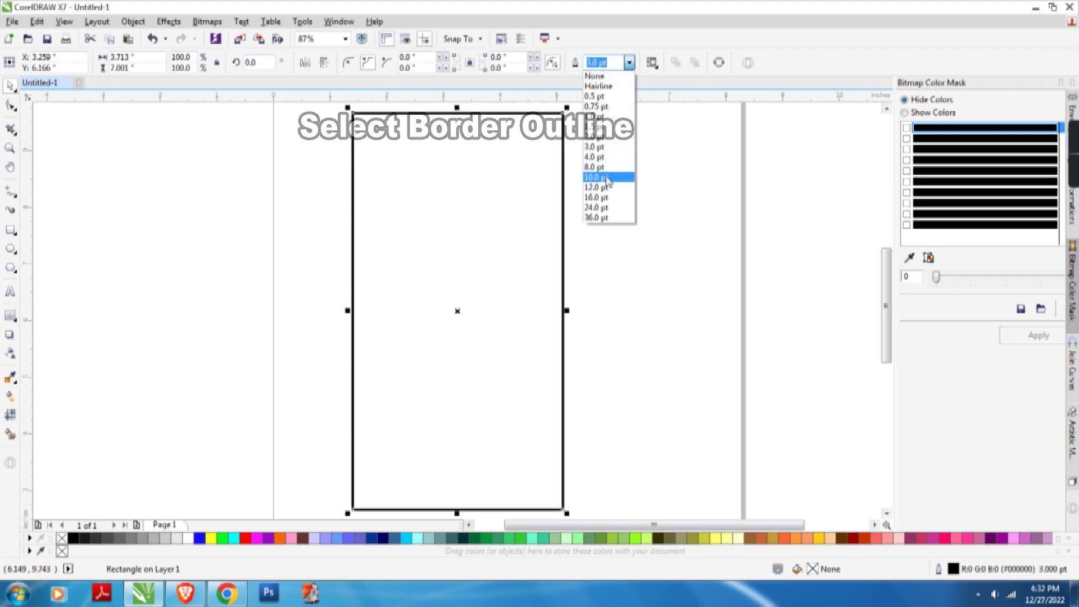
click(596, 168)
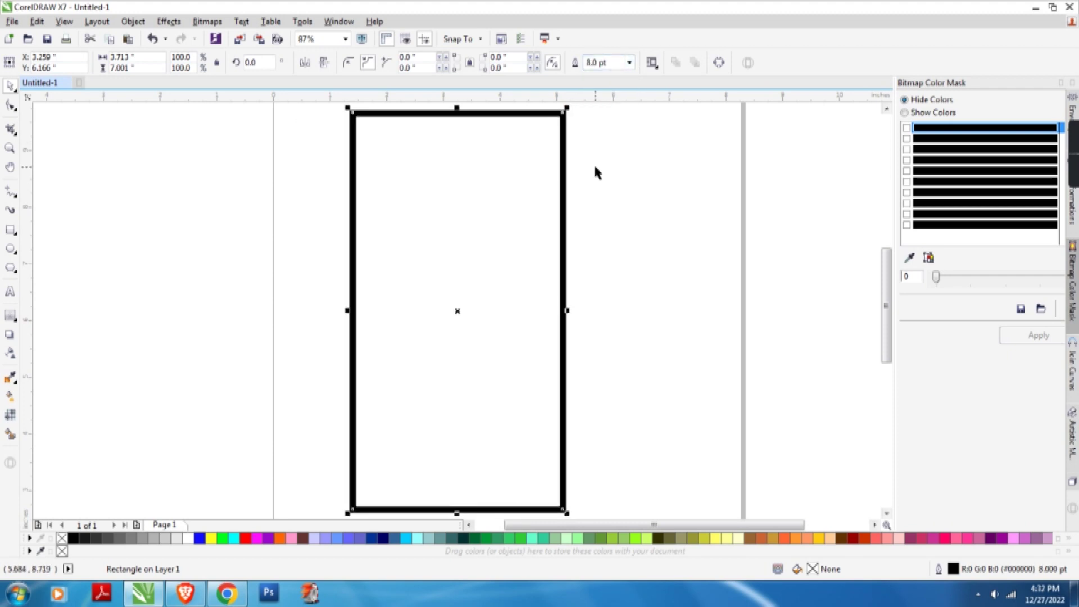
click(613, 167)
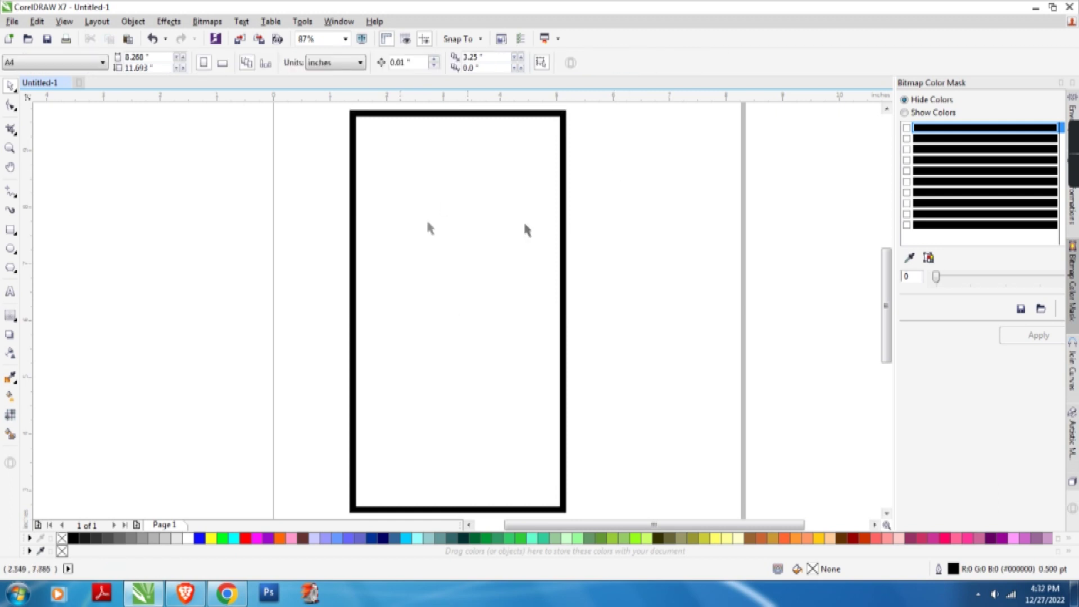
Duplicate the rectangle and narrow the copies to 50% width, forming two side-by-side door panels about 1.86 inches wide
click(479, 225)
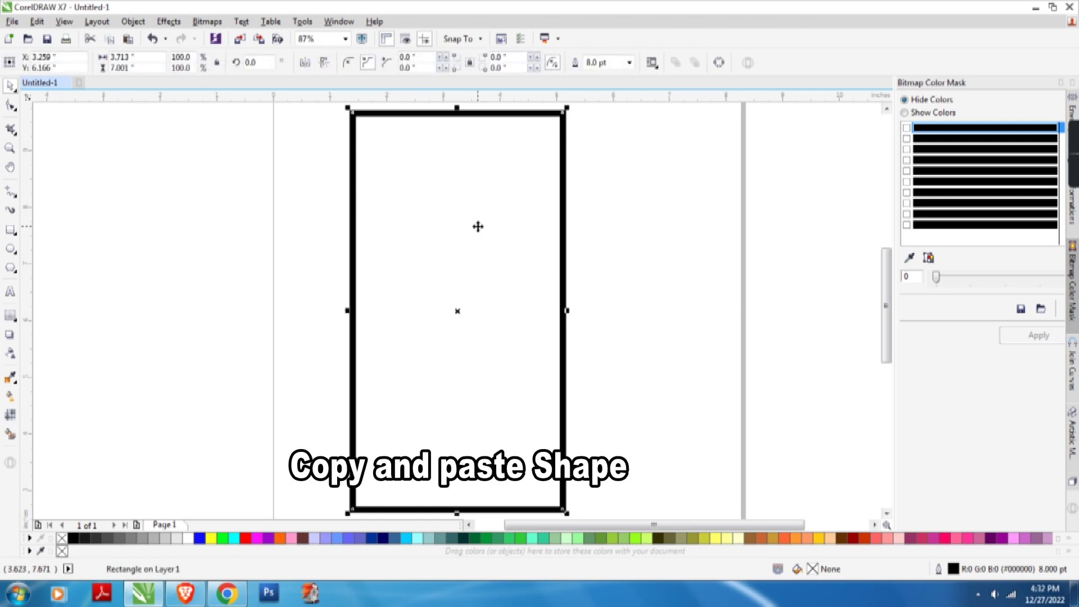
mouse_move(568, 311)
mouse_down()
mouse_move(453, 326)
mouse_move(582, 312)
mouse_move(405, 316)
mouse_move(522, 315)
mouse_move(510, 311)
mouse_up()
click(629, 341)
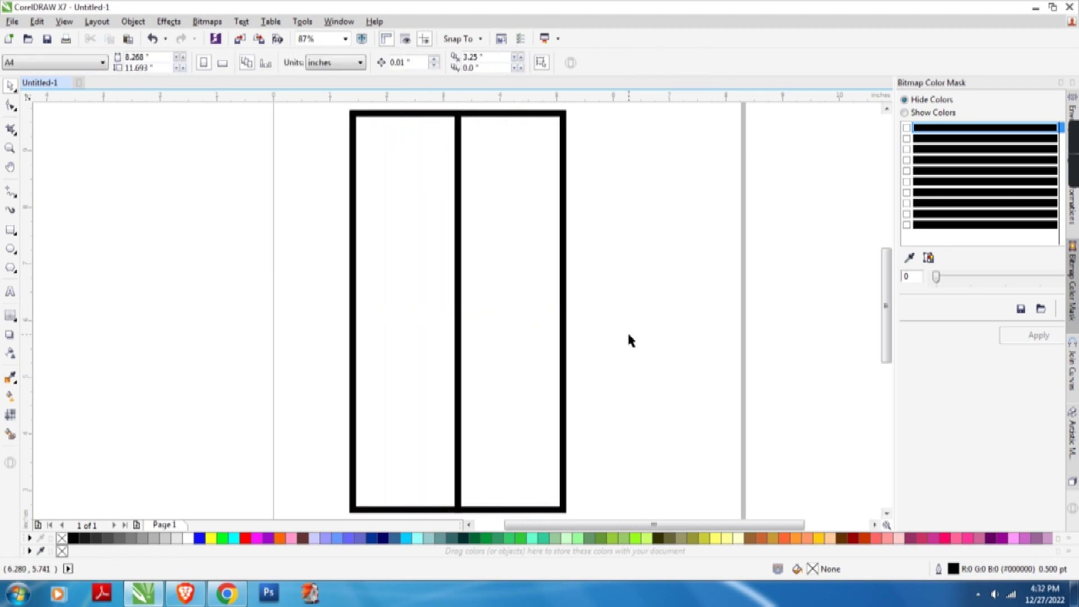
Fill both door panels with dark red
click(531, 275)
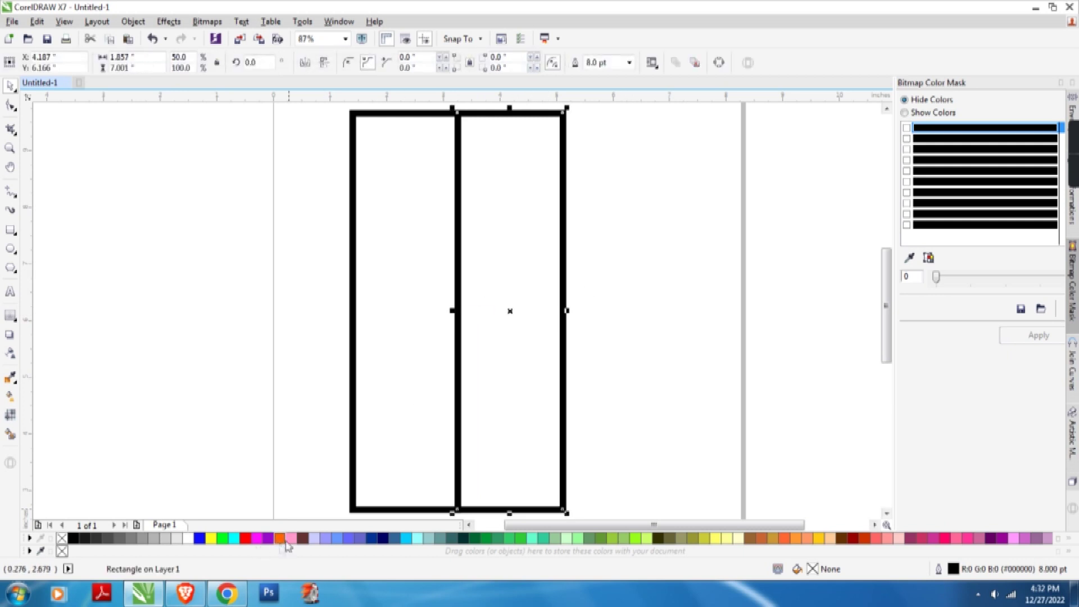
click(853, 538)
click(398, 350)
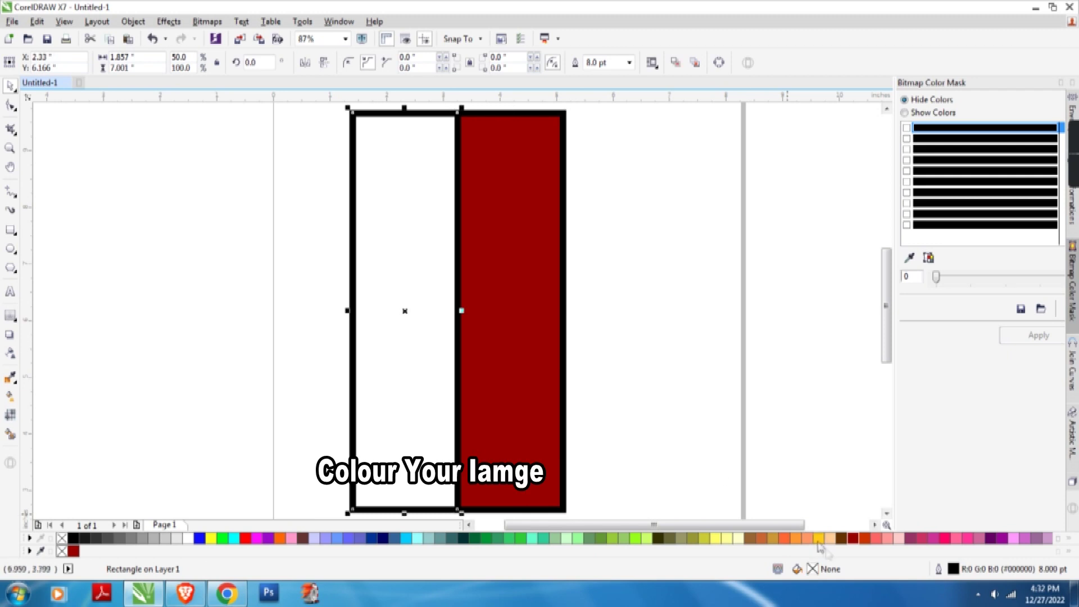
click(852, 538)
click(665, 364)
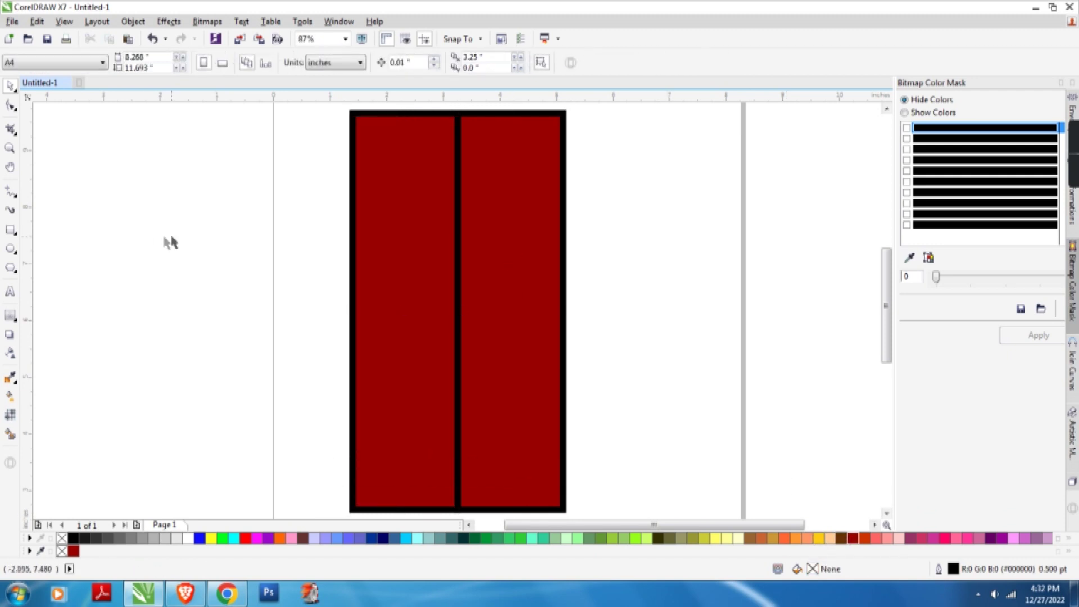
Draw a rectangle about 1.1 by 3.9 inches inside the left door panel and give it scalloped corners of about 0.19 inches
click(10, 232)
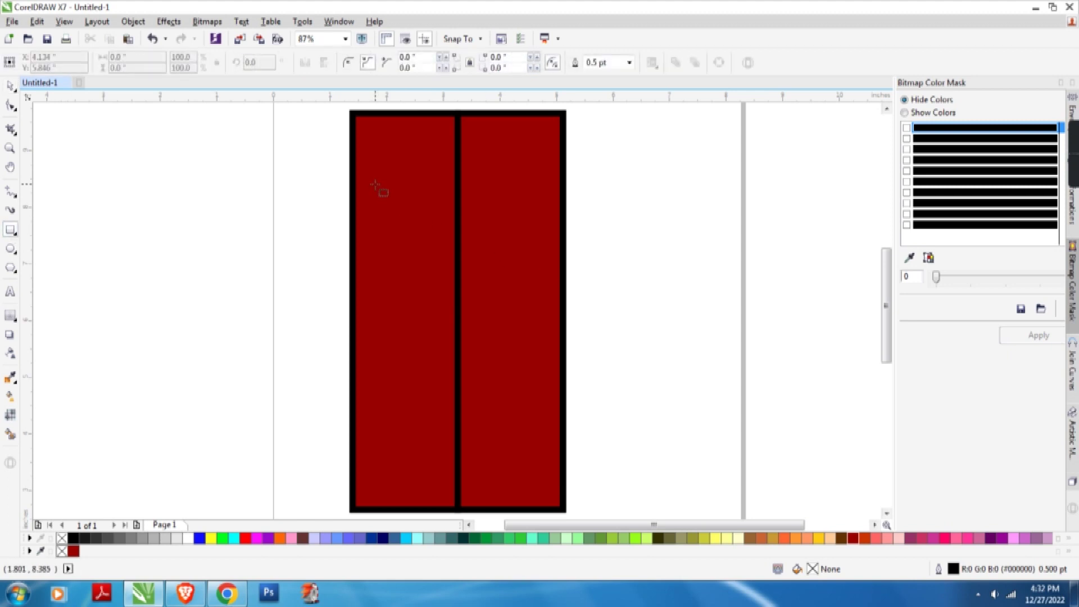
drag(375, 177, 438, 399)
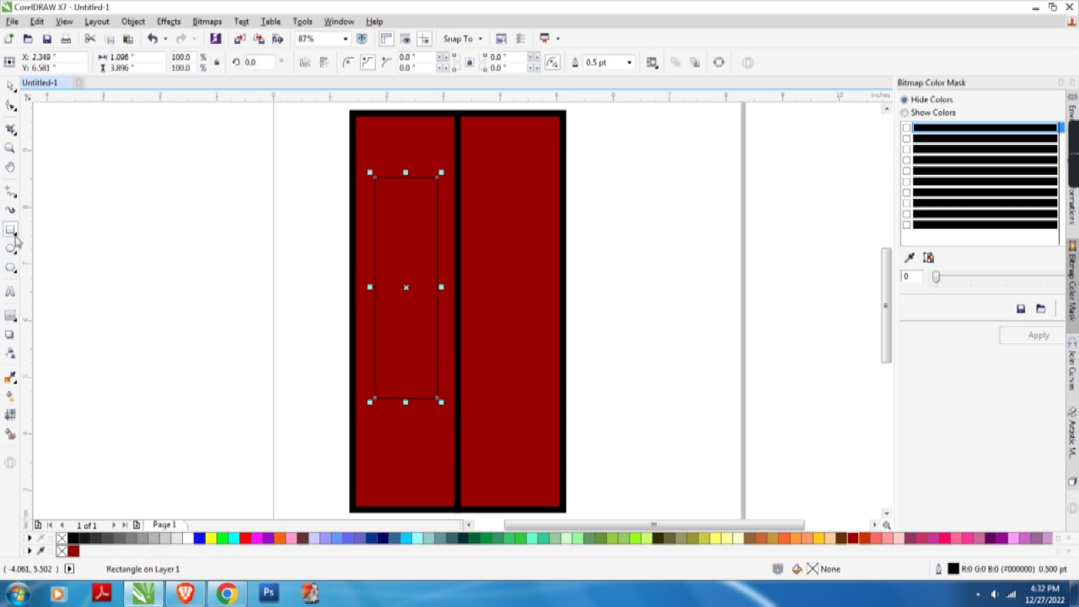
click(12, 107)
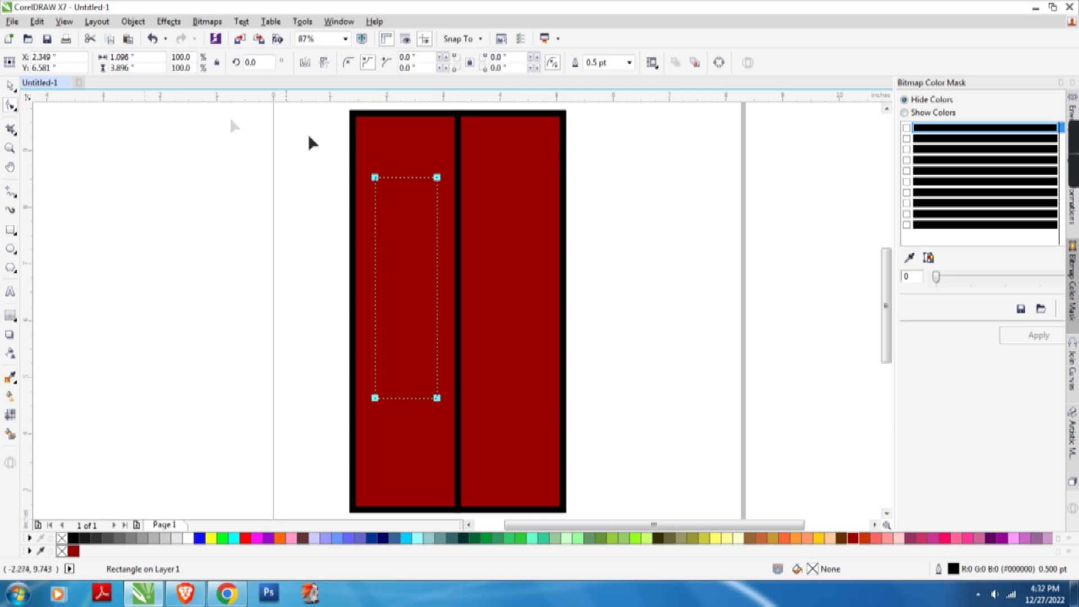
drag(375, 179, 386, 178)
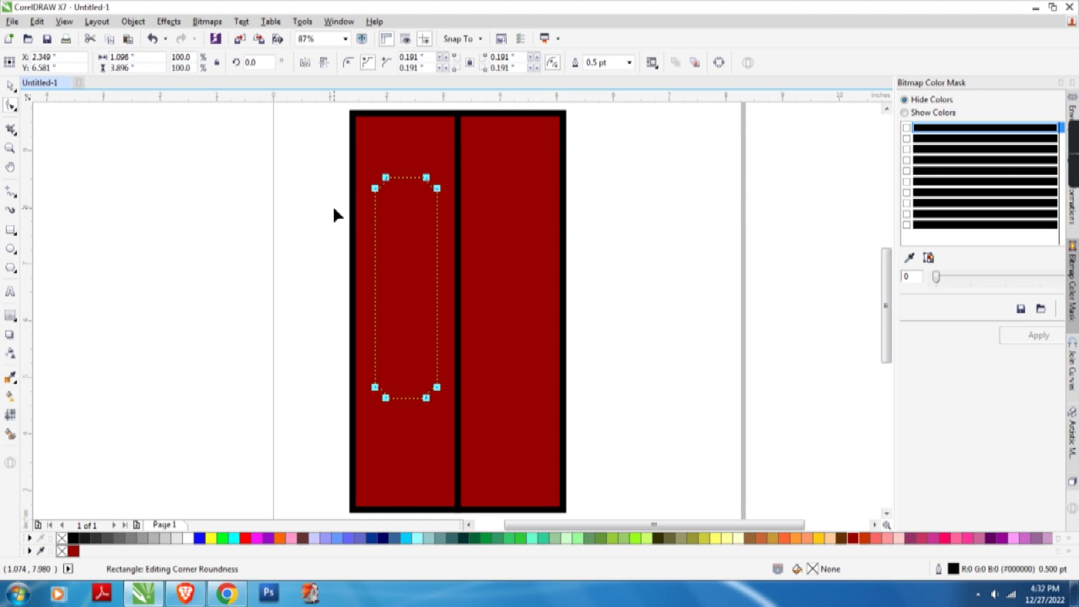
key(space)
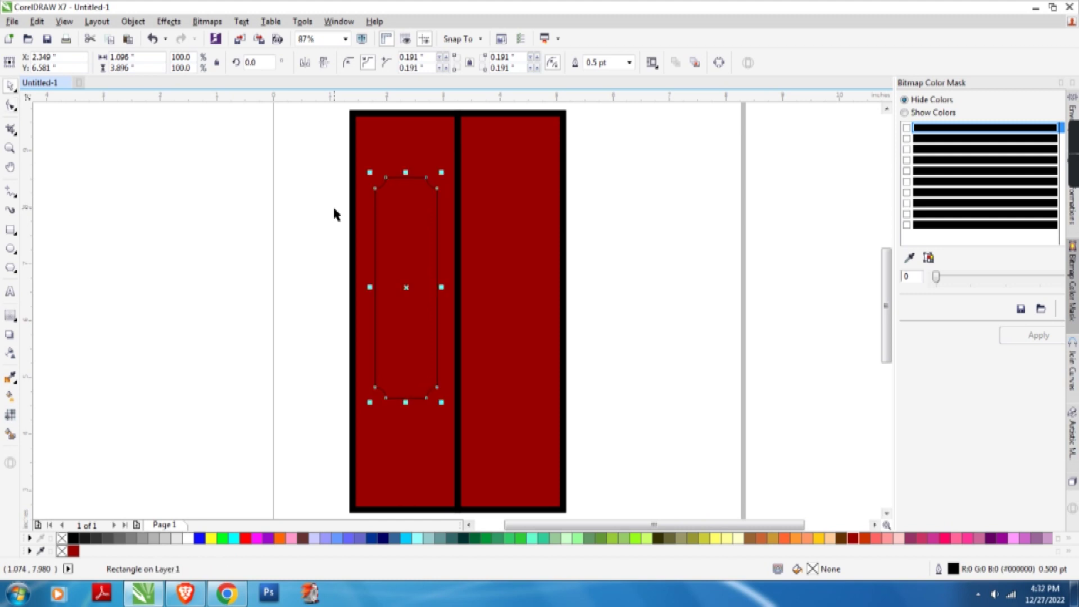
Fill the scalloped rectangle with light grey (#E6E6E6) and set its outline width to 3 pt
click(186, 539)
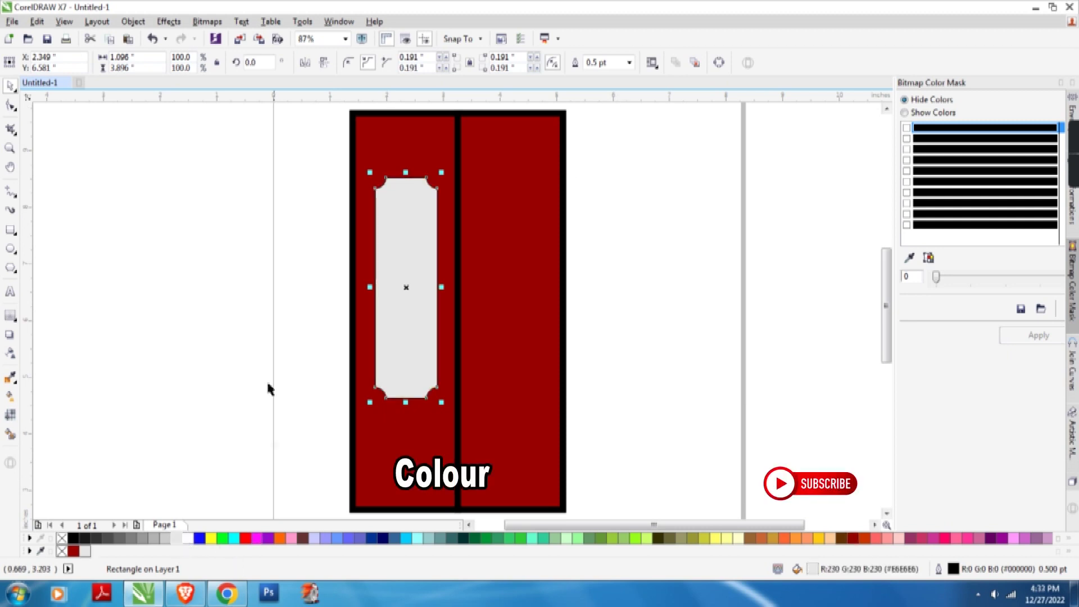
click(217, 268)
click(424, 243)
click(629, 62)
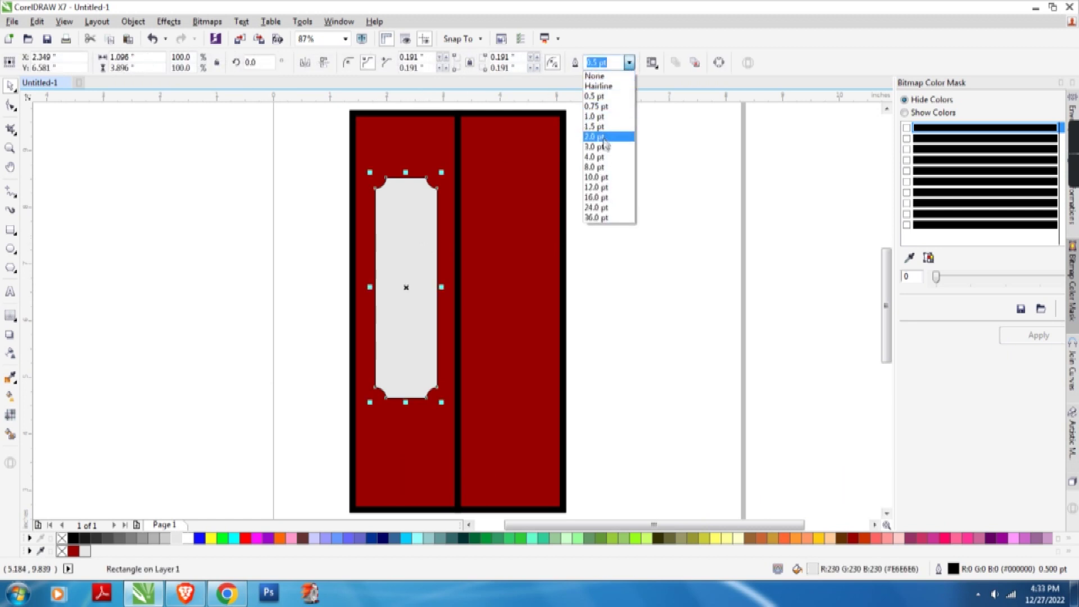
click(596, 147)
Slightly reduce the scalloped corner radius of the light grey rectangle
key(F10)
scroll(404, 180, up, 3)
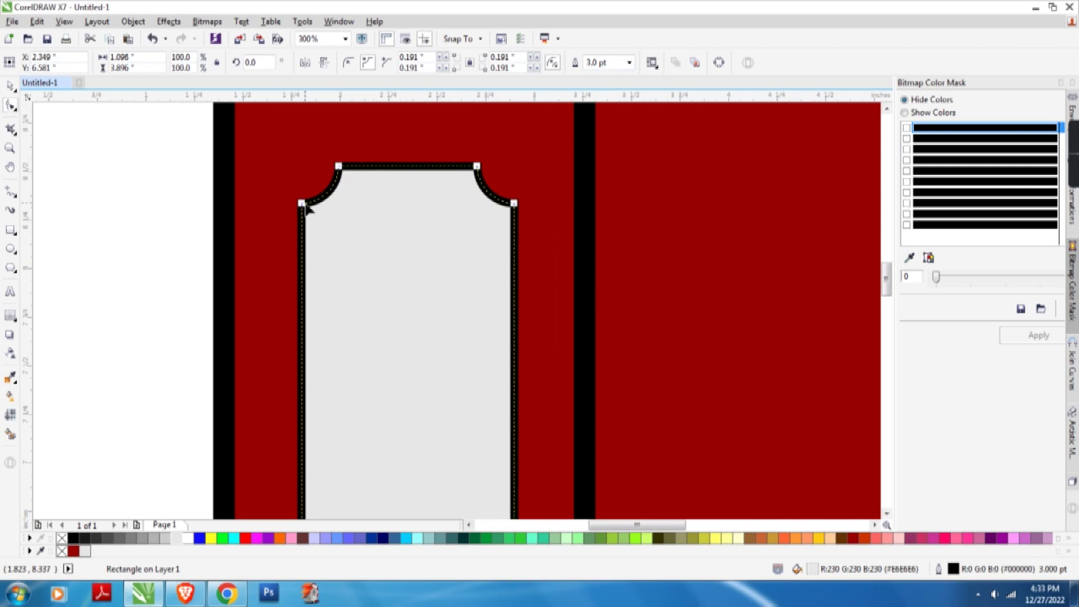
drag(308, 202, 313, 199)
key(space)
scroll(200, 277, down, 4)
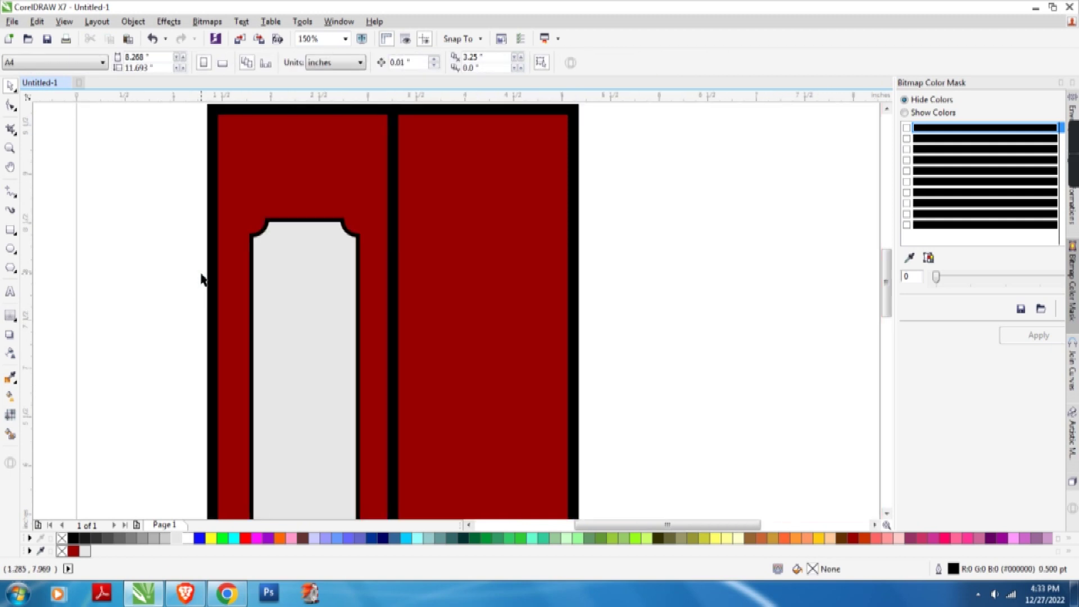
scroll(470, 292, up, 1)
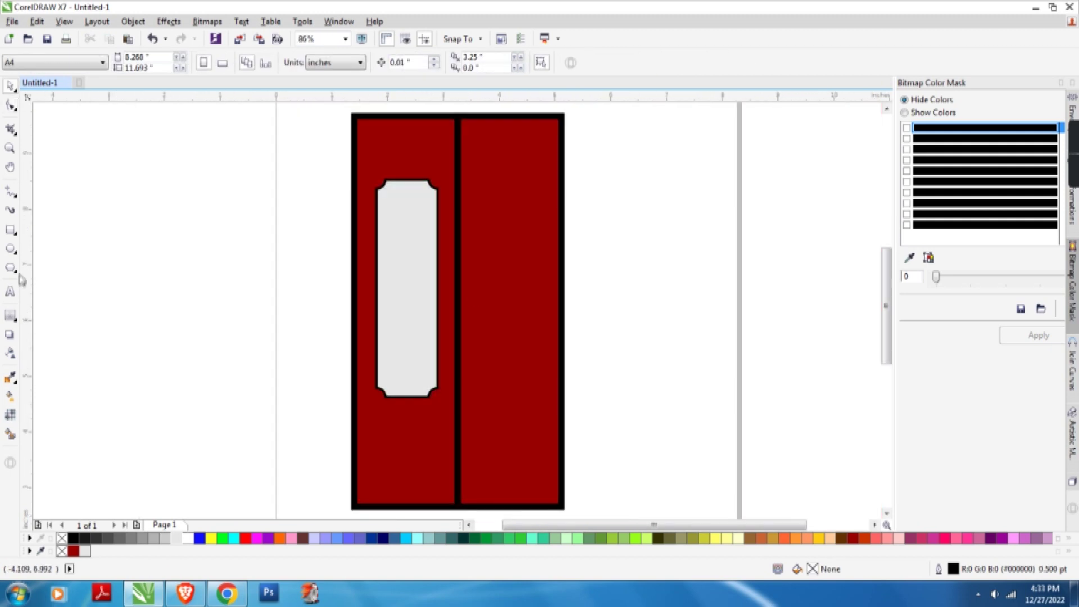
Draw a narrow handle rectangle about 0.1 by 0.74 inches on the right door panel, beside the central divider
click(10, 229)
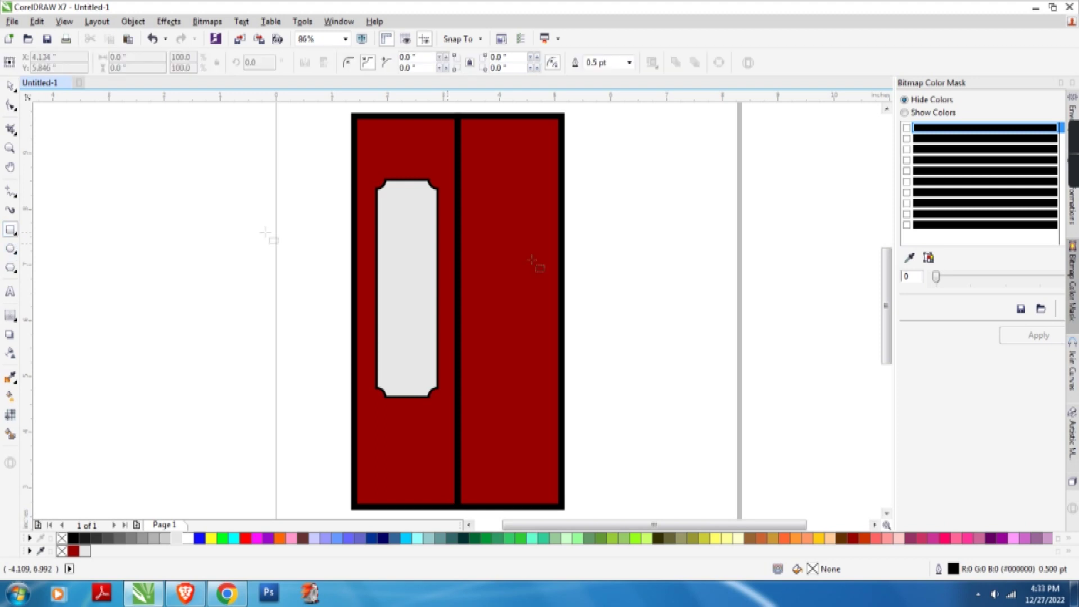
drag(473, 261, 479, 302)
key(space)
scroll(476, 285, up, 2)
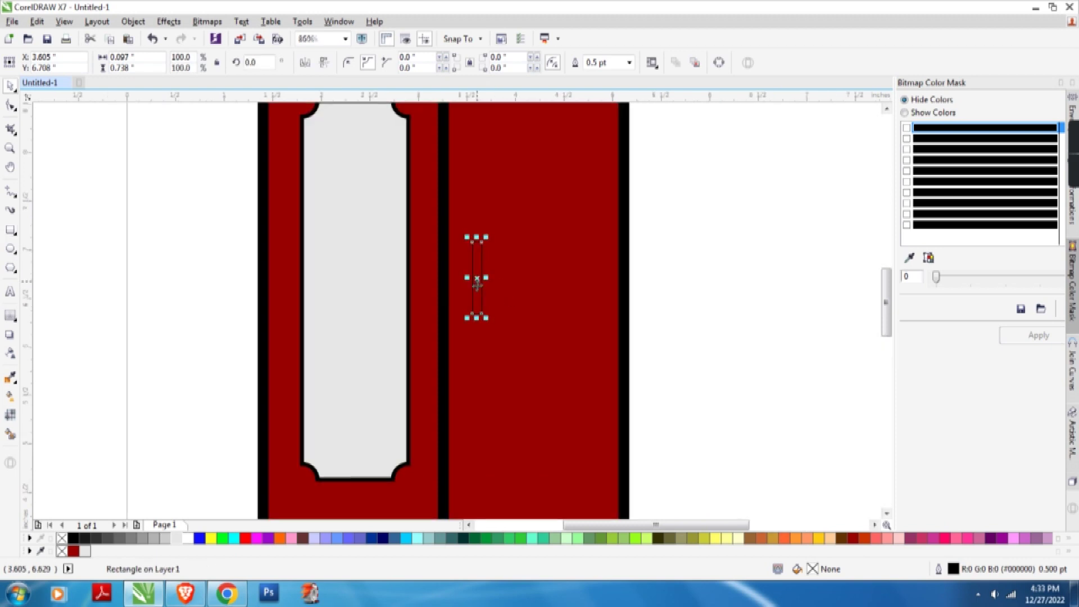
scroll(477, 285, up, 1)
Scallop the handle rectangle's corners to a radius of about 0.05 inches so both ends come to a point
click(11, 107)
scroll(484, 204, up, 2)
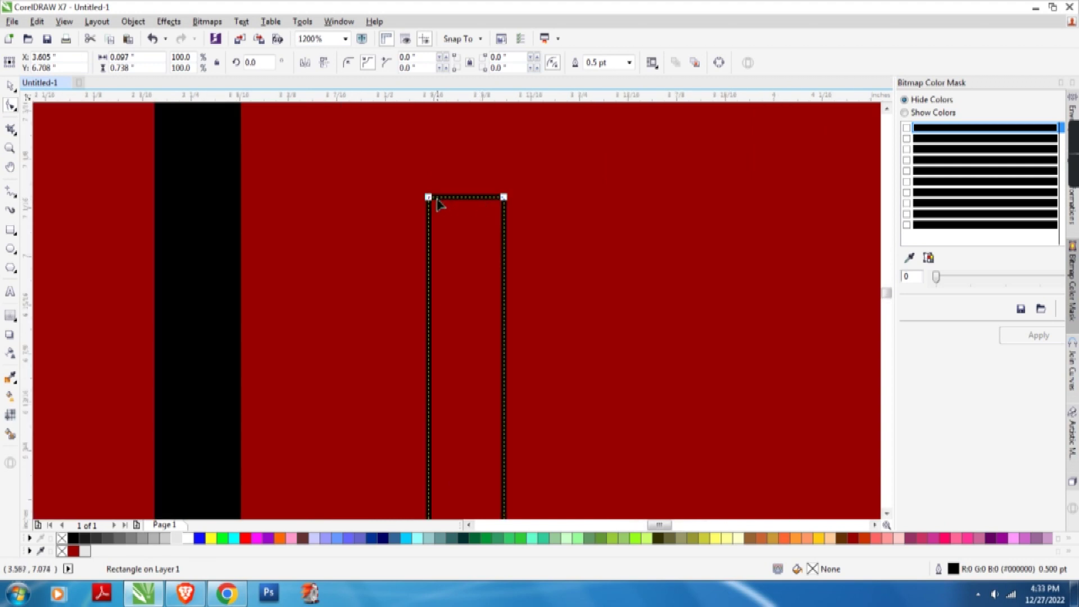
drag(429, 197, 526, 199)
key(space)
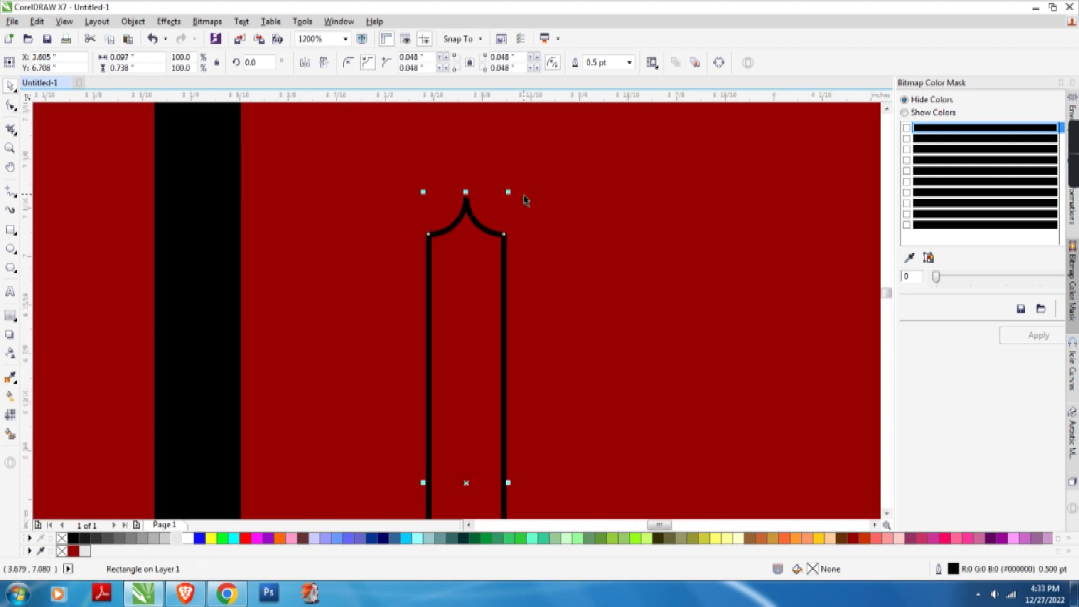
Fill the pointed door handle with light grey and deselect it
scroll(523, 200, down, 2)
scroll(525, 197, down, 1)
scroll(547, 234, down, 1)
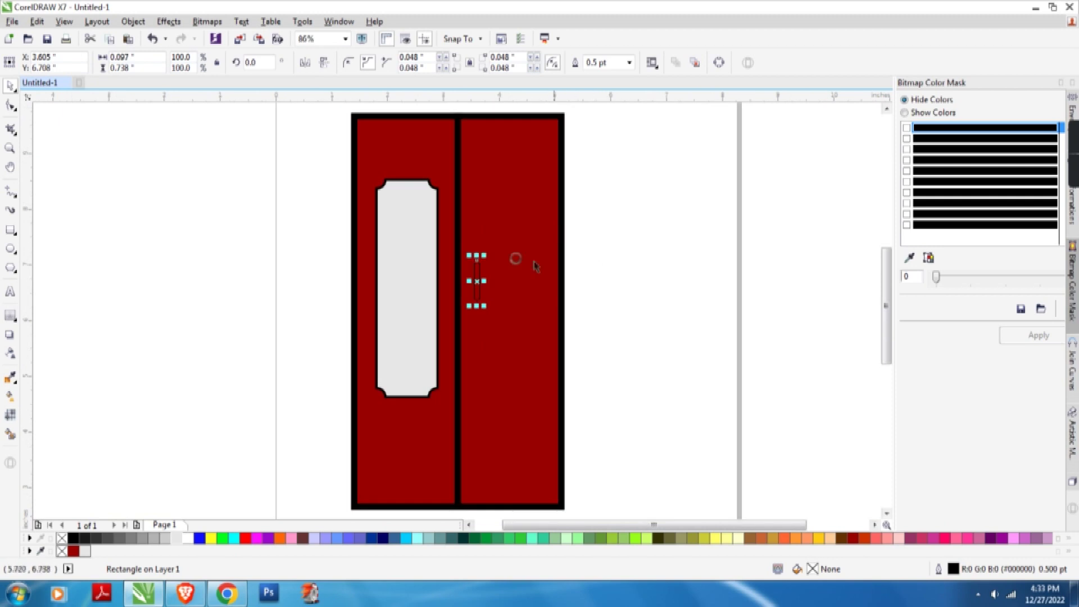
scroll(516, 258, up, 1)
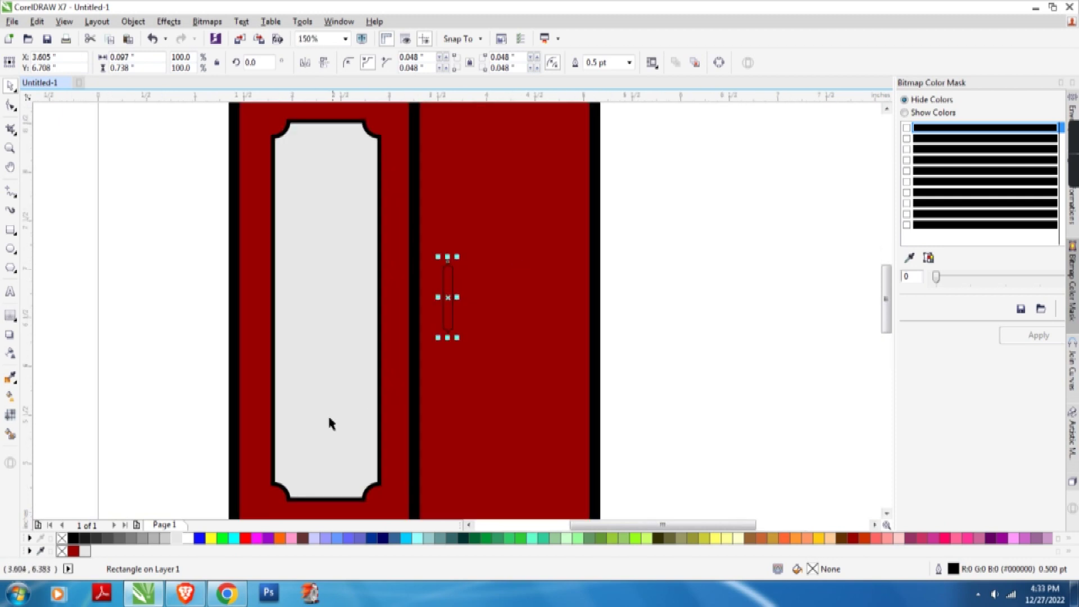
click(178, 540)
click(646, 283)
key(F10)
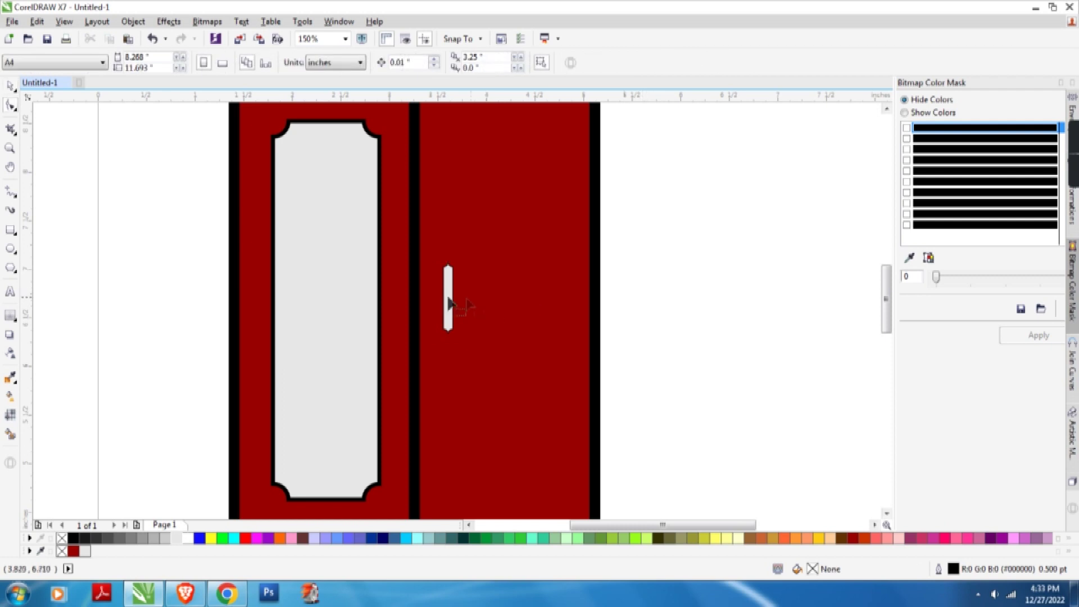
key(space)
Draw a circle about 0.1 inches across beside the door handle and fill it with light grey (#E6E6E6)
scroll(530, 294, up, 2)
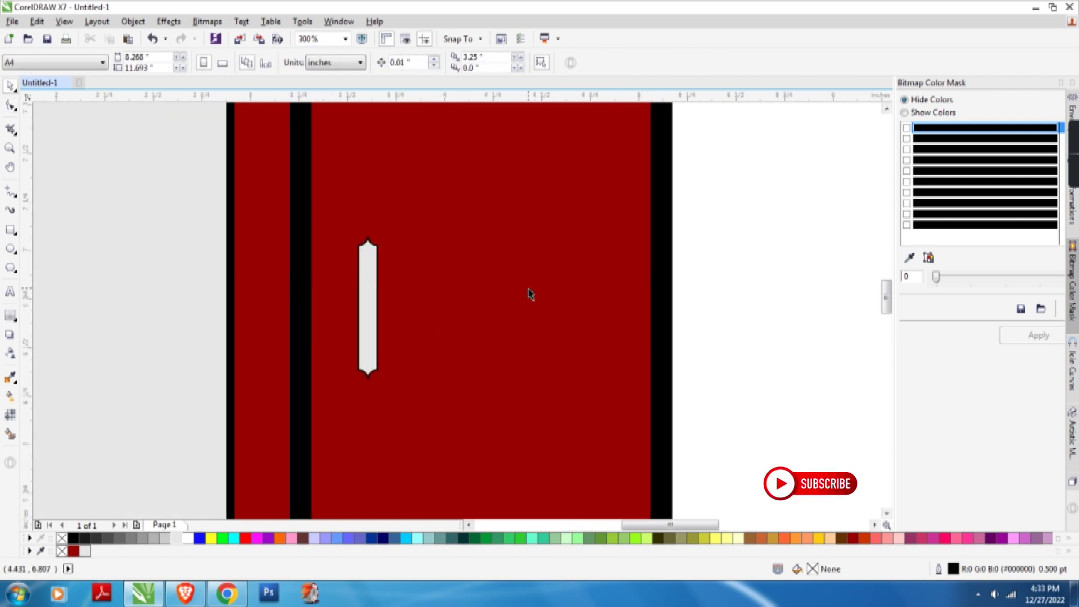
scroll(463, 344, up, 2)
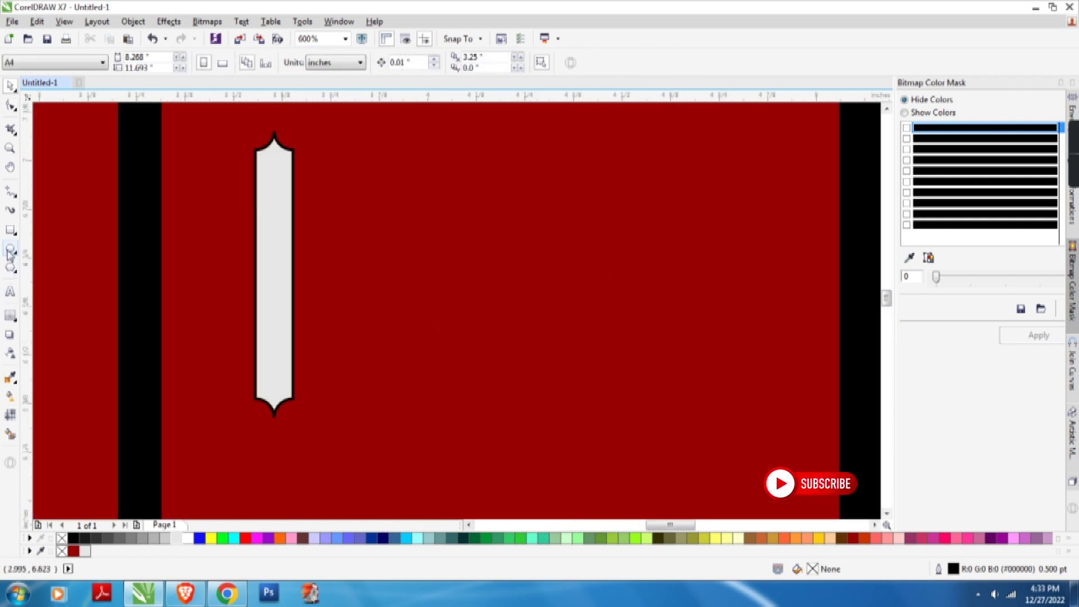
click(10, 250)
drag(371, 258, 345, 270)
key(space)
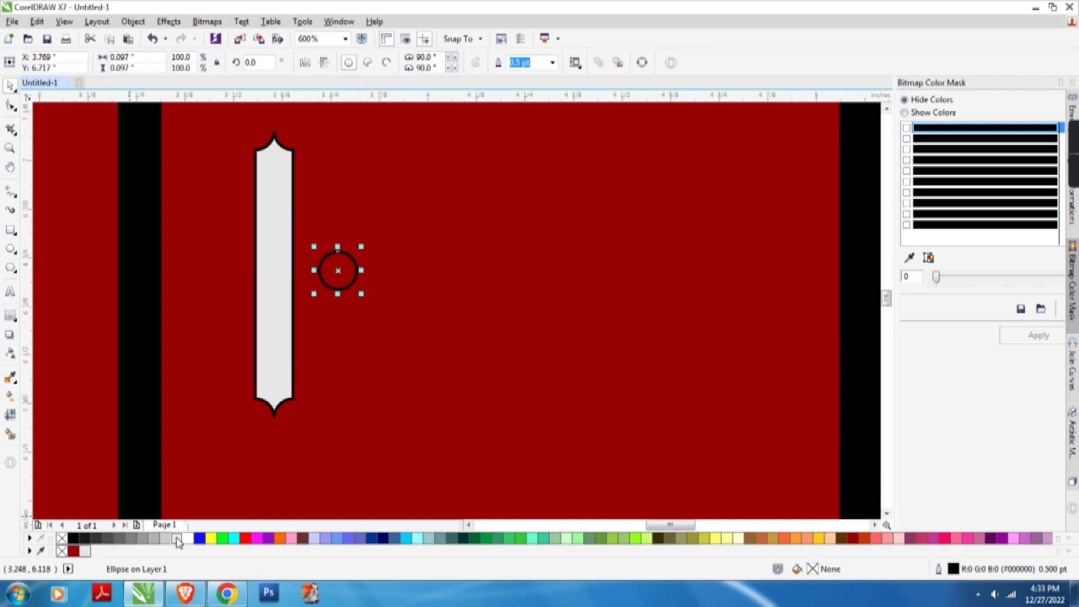
click(177, 538)
Draw a circle about 0.03 inches across in the upper part of the light grey circle and centre the two horizontally
scroll(323, 265, up, 3)
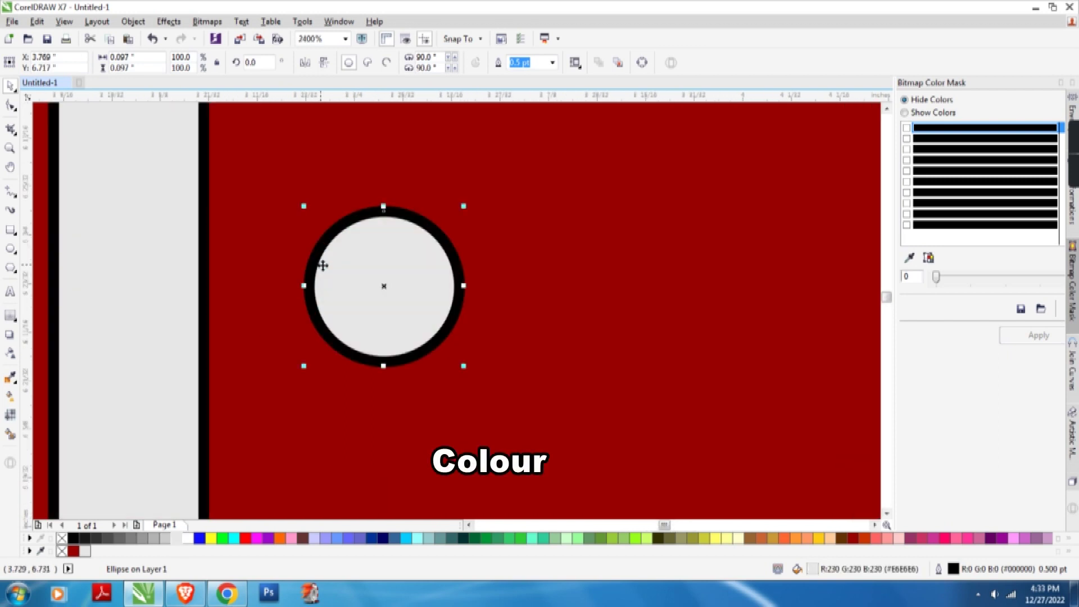
click(10, 248)
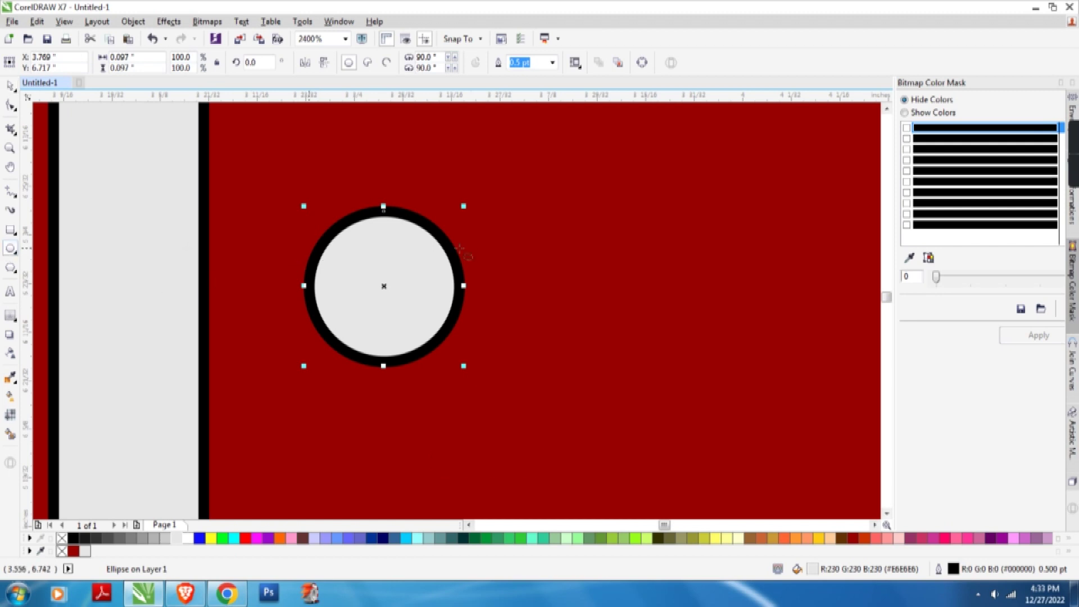
drag(366, 235, 407, 276)
key(space)
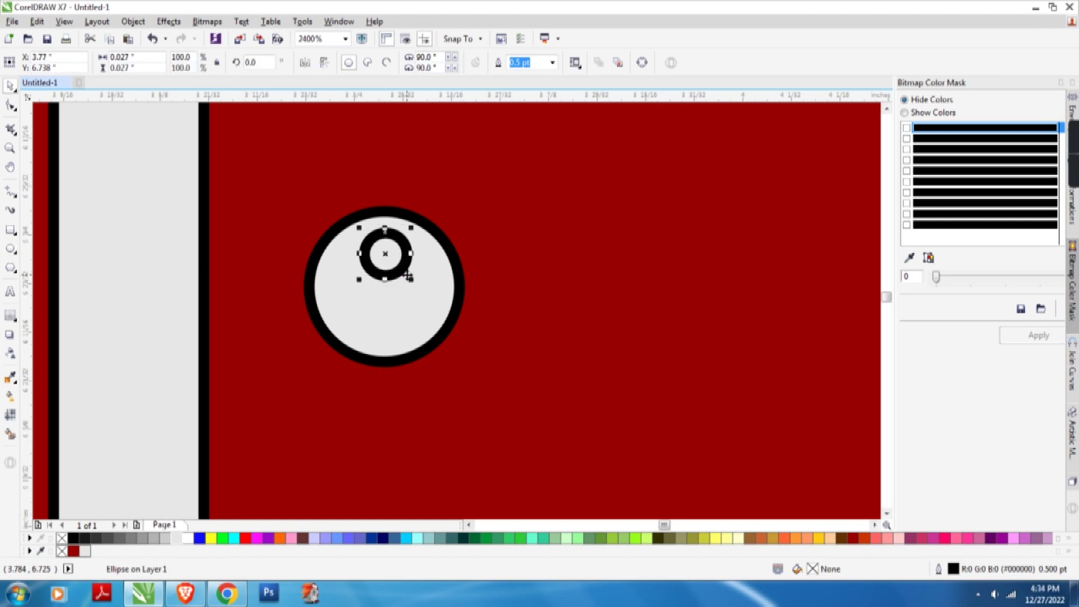
shift+click(434, 297)
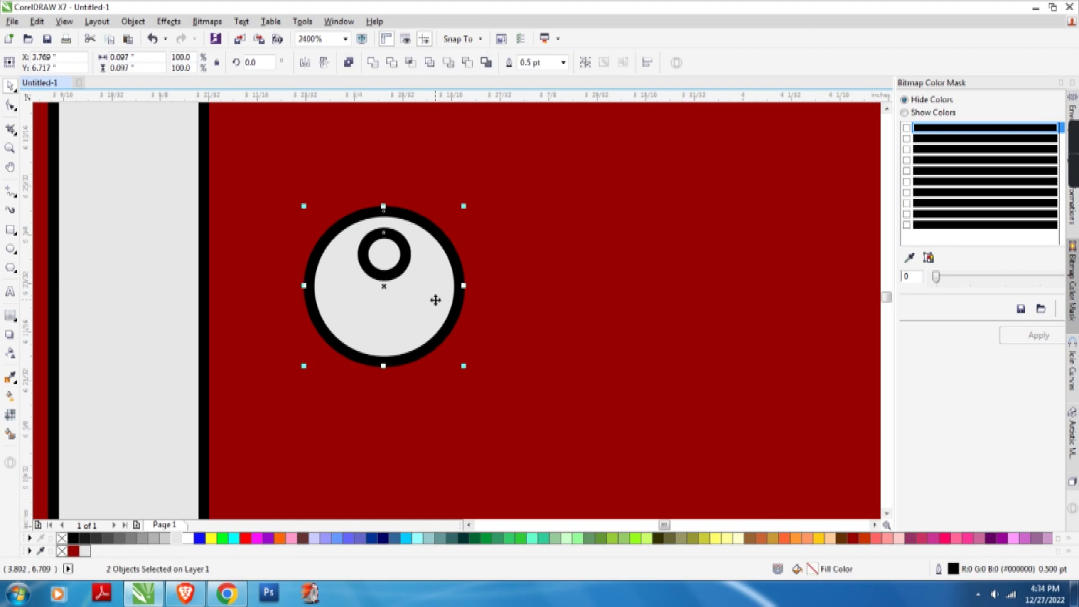
Draw a narrow rectangle about 0.01 by 0.05 inches below the small circle to form the keyhole slot, and deselect it
click(403, 179)
click(400, 253)
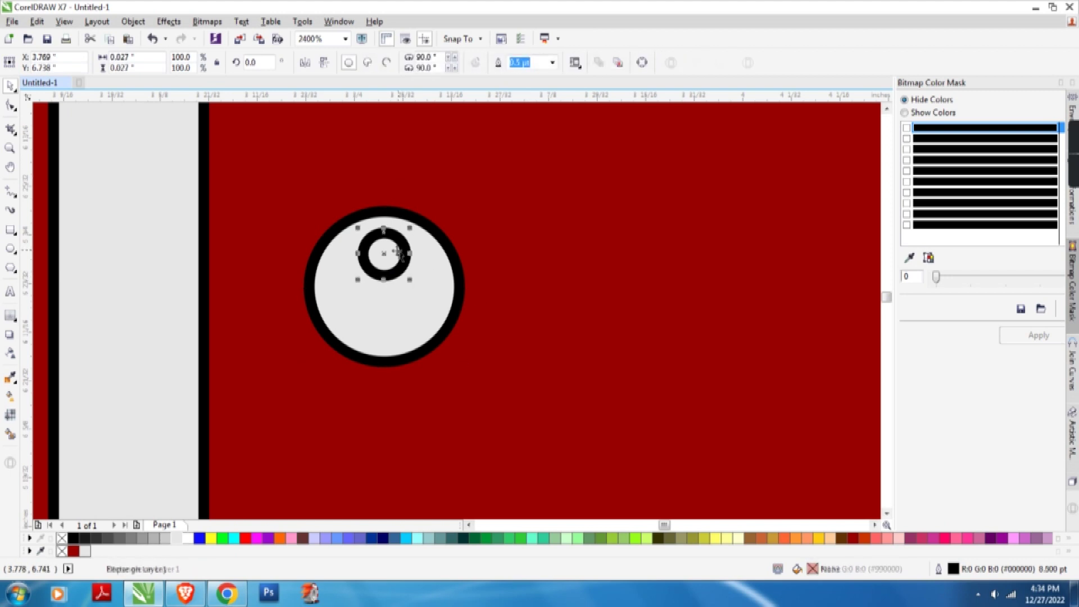
click(13, 233)
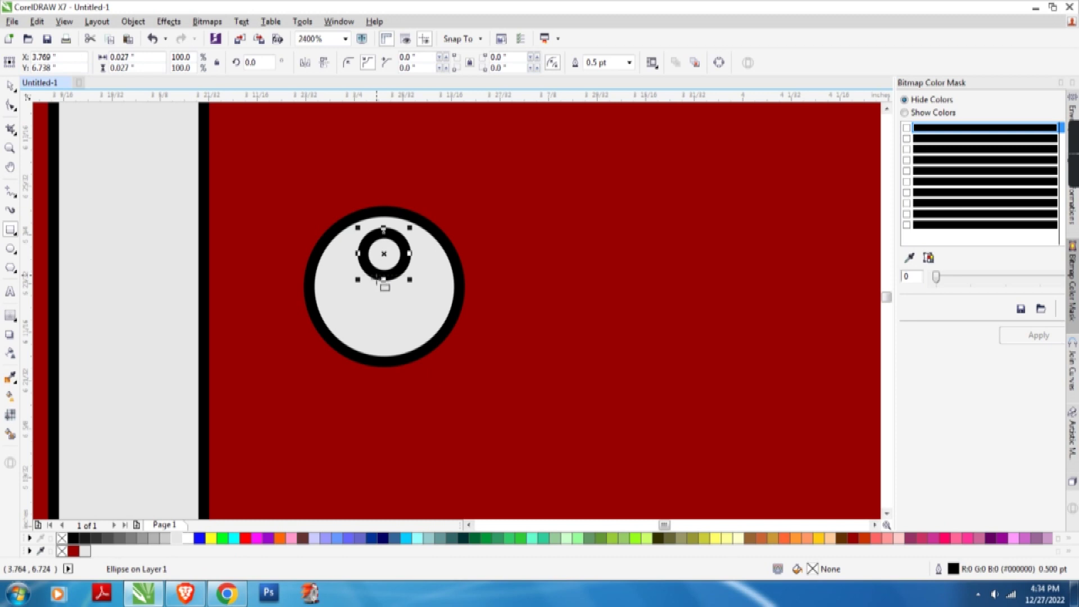
drag(377, 274, 398, 349)
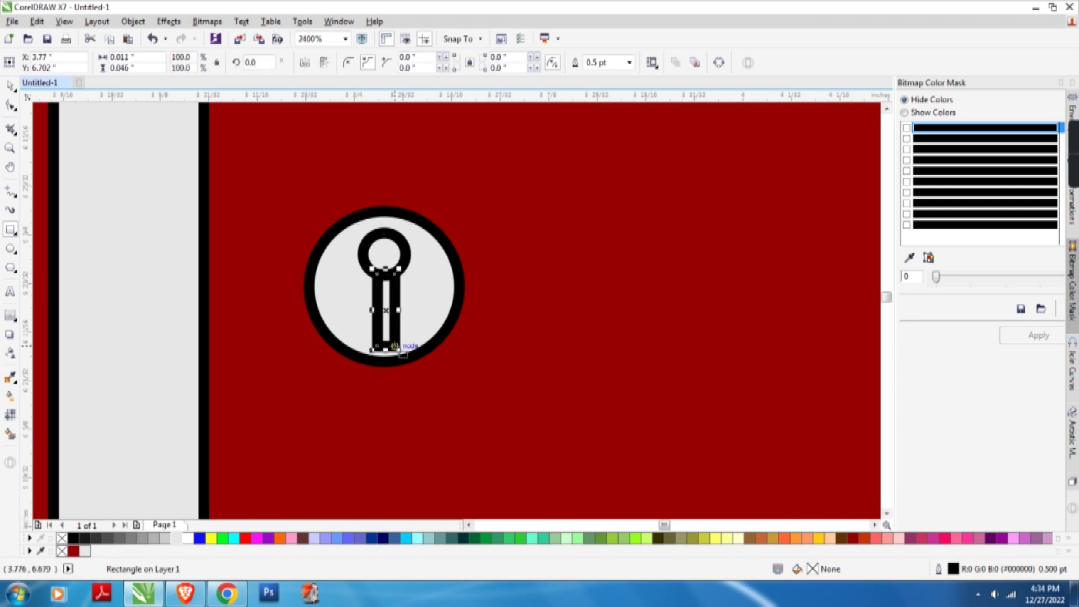
key(space)
scroll(394, 345, down, 3)
click(717, 365)
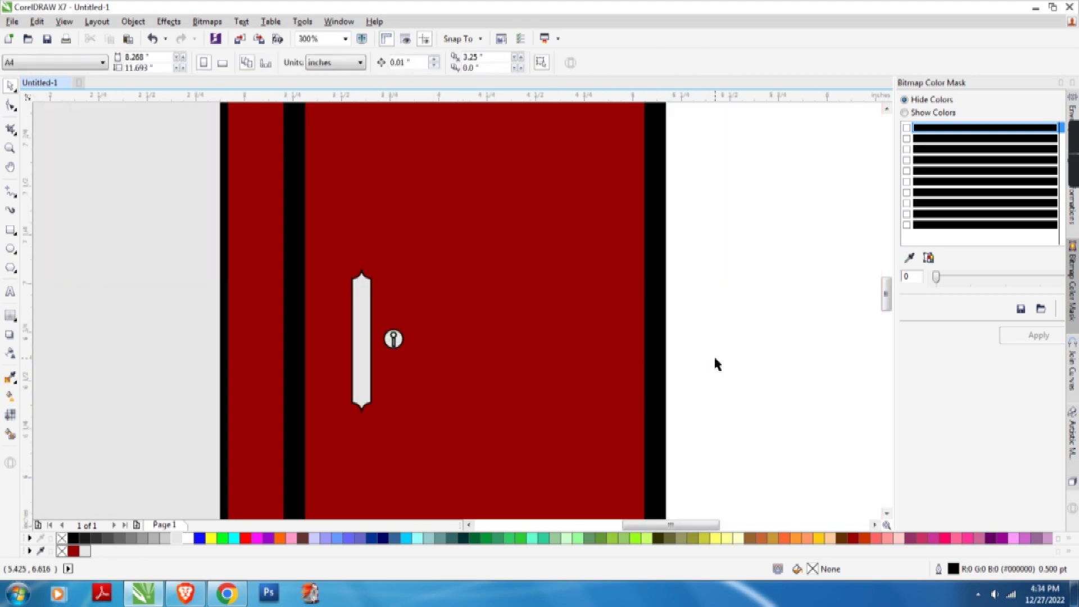
scroll(717, 364, down, 1)
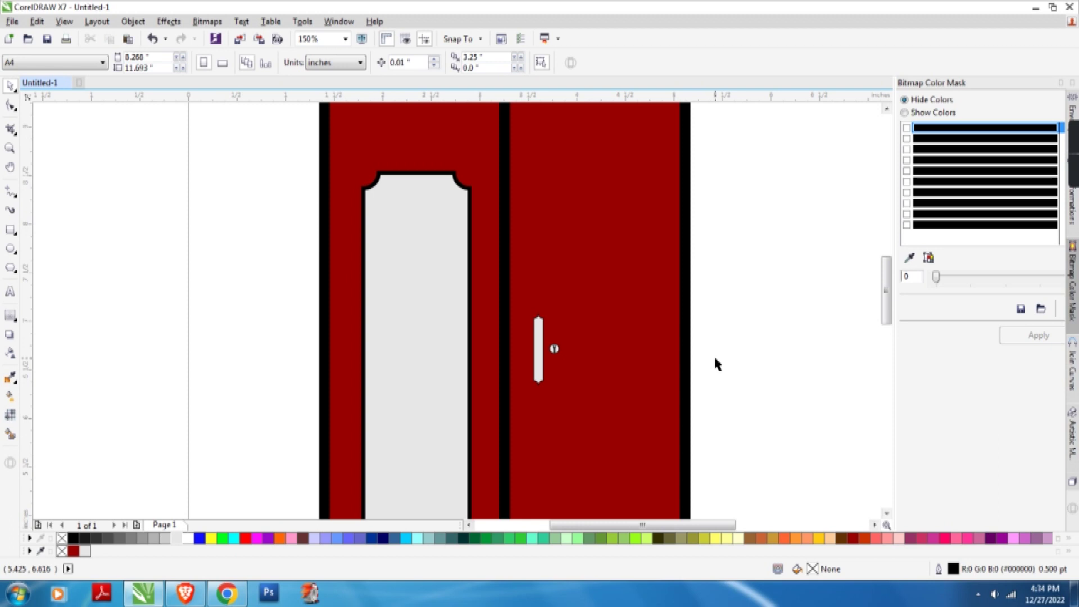
scroll(717, 364, down, 1)
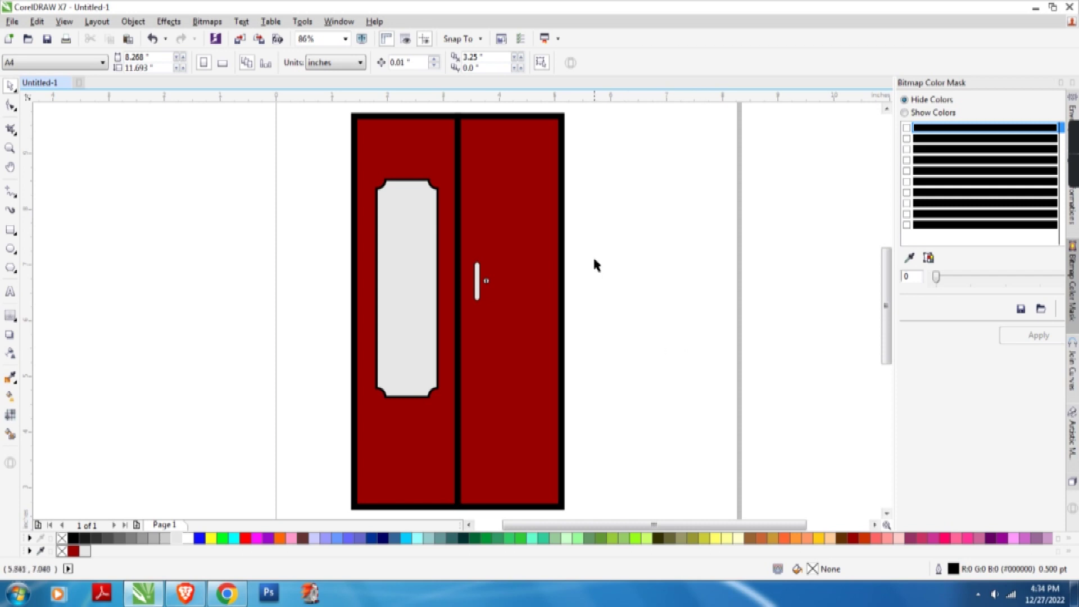
Select the three keyhole objects beside the door handle and enlarge them together to about 0.14 inches across
scroll(584, 269, up, 2)
drag(689, 265, 395, 324)
scroll(416, 325, down, 3)
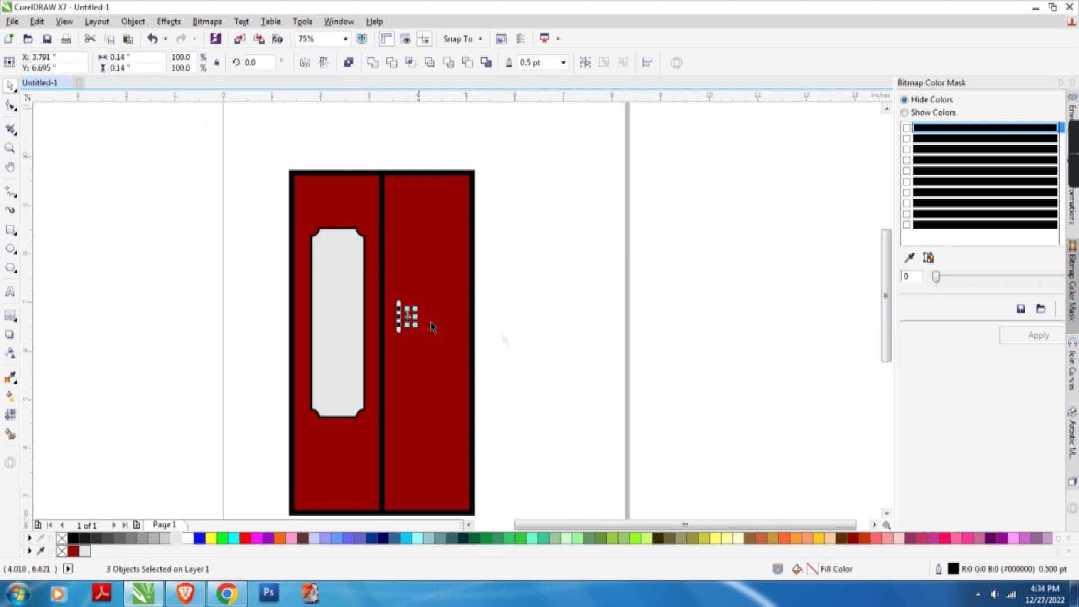
scroll(533, 333, up, 3)
scroll(533, 333, up, 4)
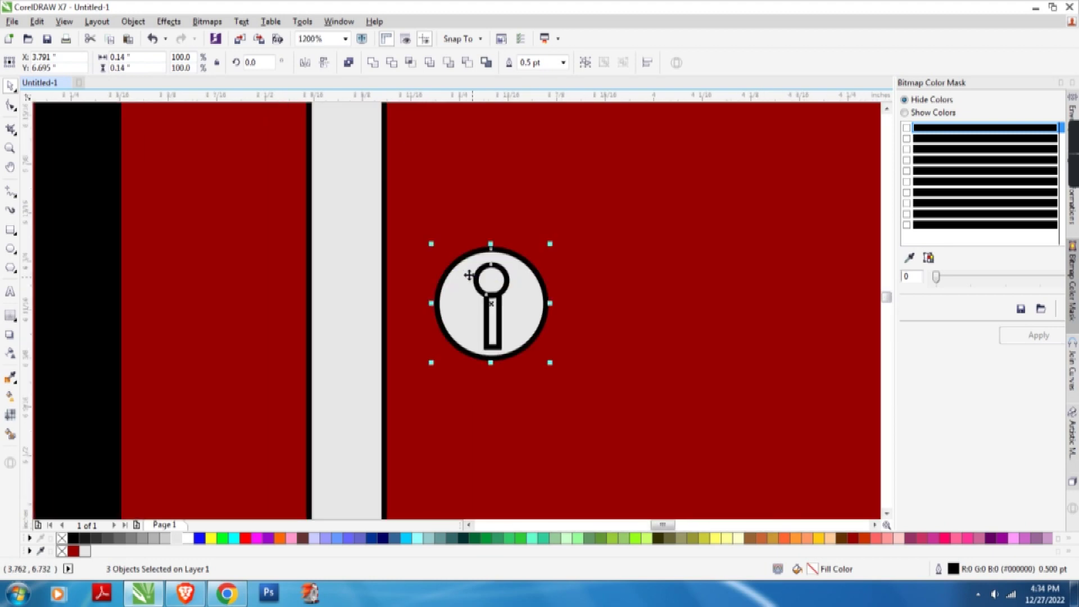
Set the outline width of the keyhole's small circle to 1.0 pt and deselect it
click(606, 258)
click(507, 278)
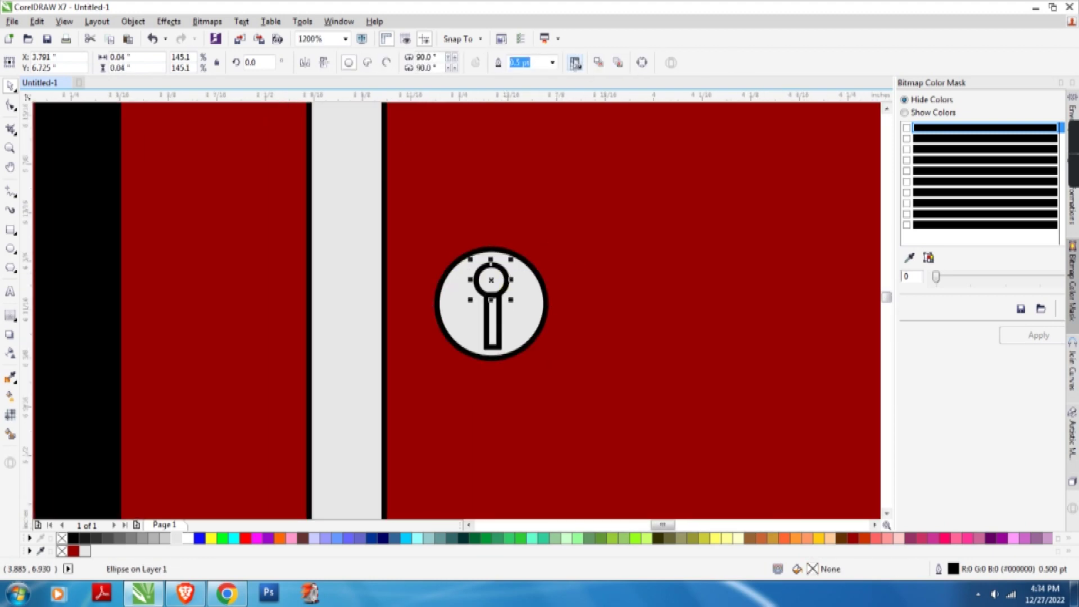
click(553, 62)
click(520, 128)
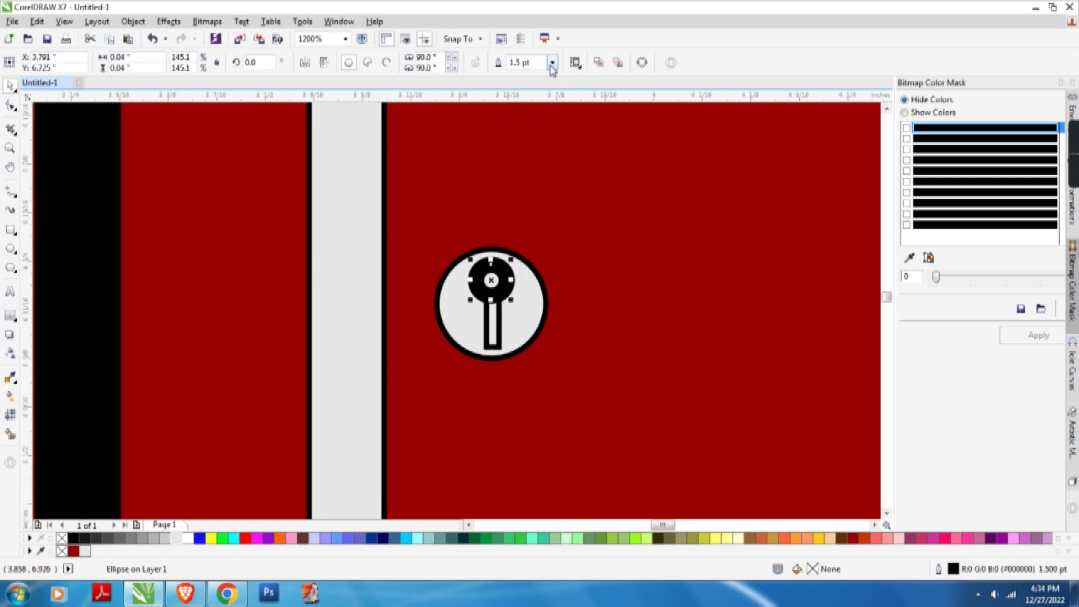
click(553, 62)
click(522, 115)
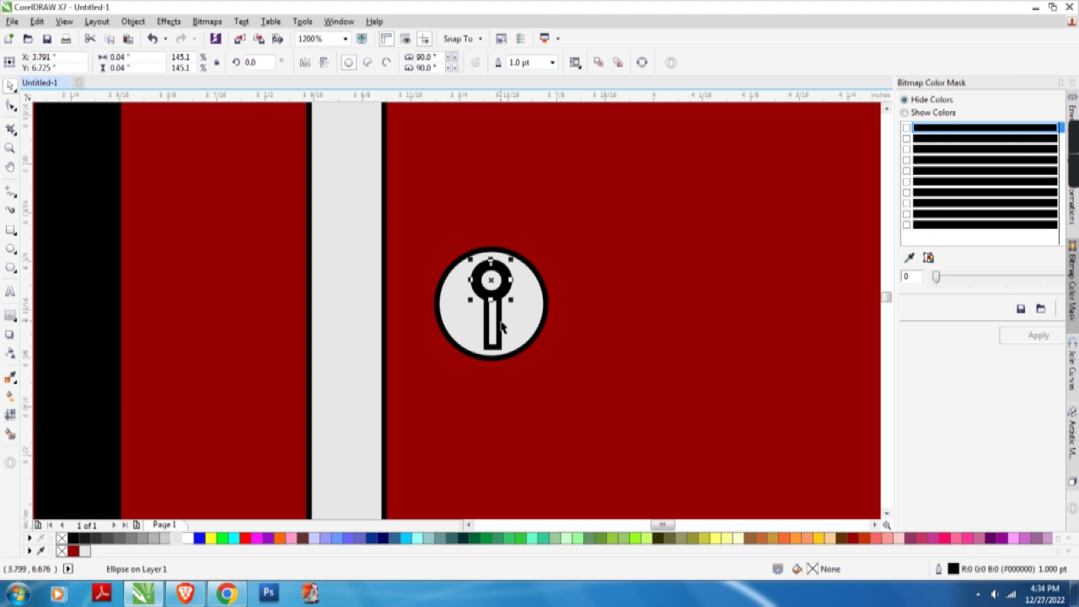
scroll(502, 326, down, 5)
click(721, 325)
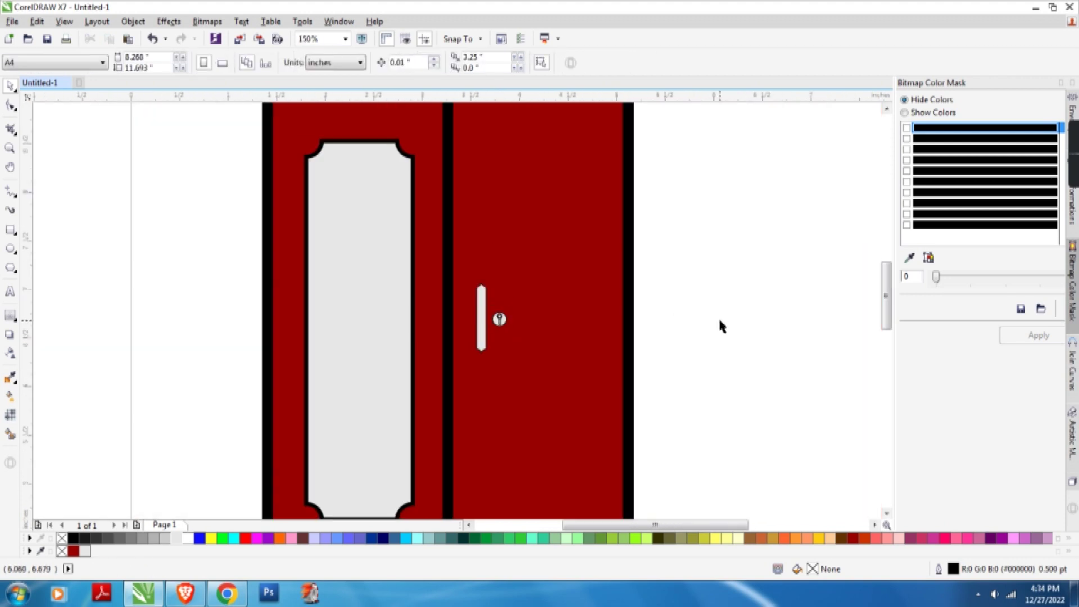
key(F4)
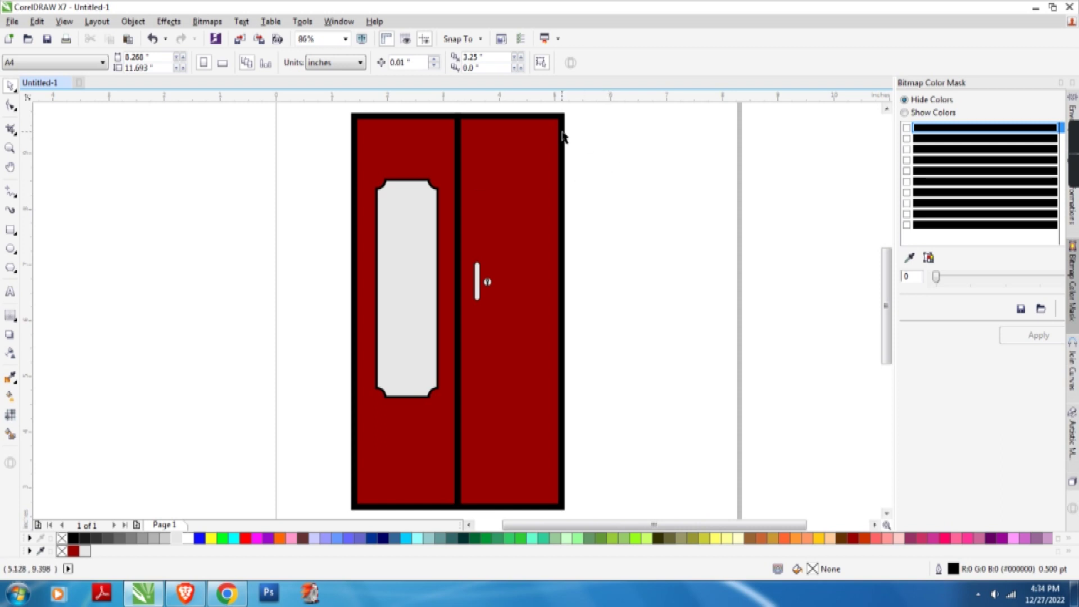
Add the artistic text "Godrej" on the blank page area beside the right-hand door
scroll(562, 136, up, 2)
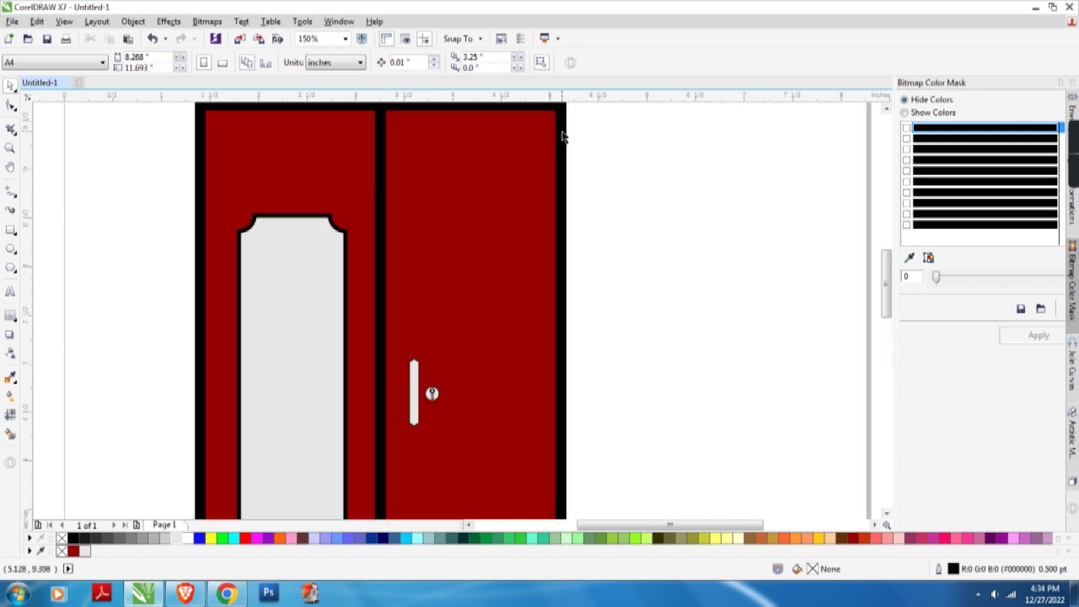
click(11, 295)
click(612, 313)
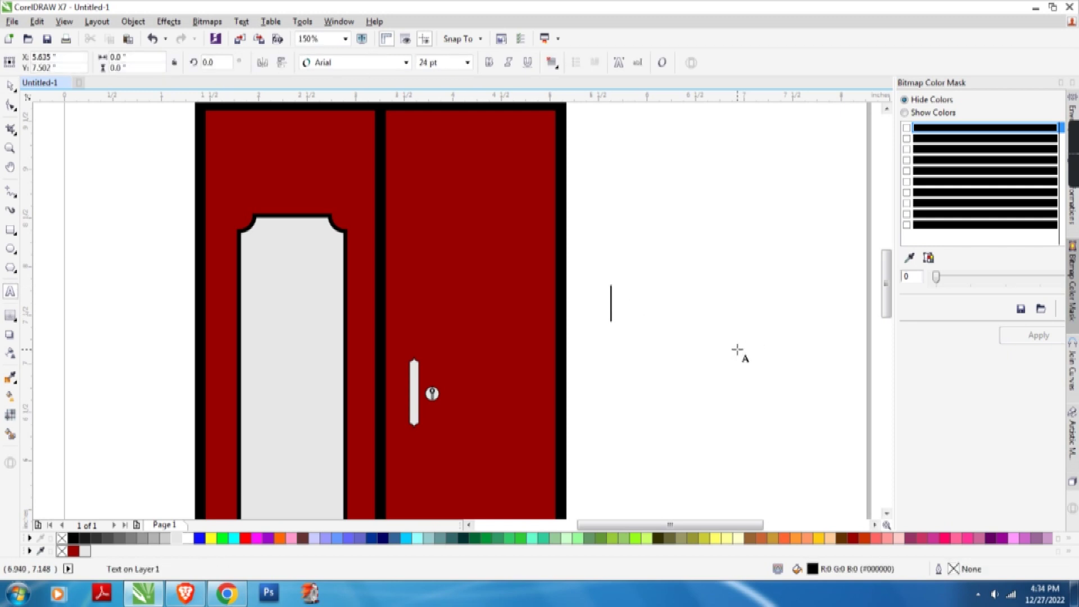
text(Go)
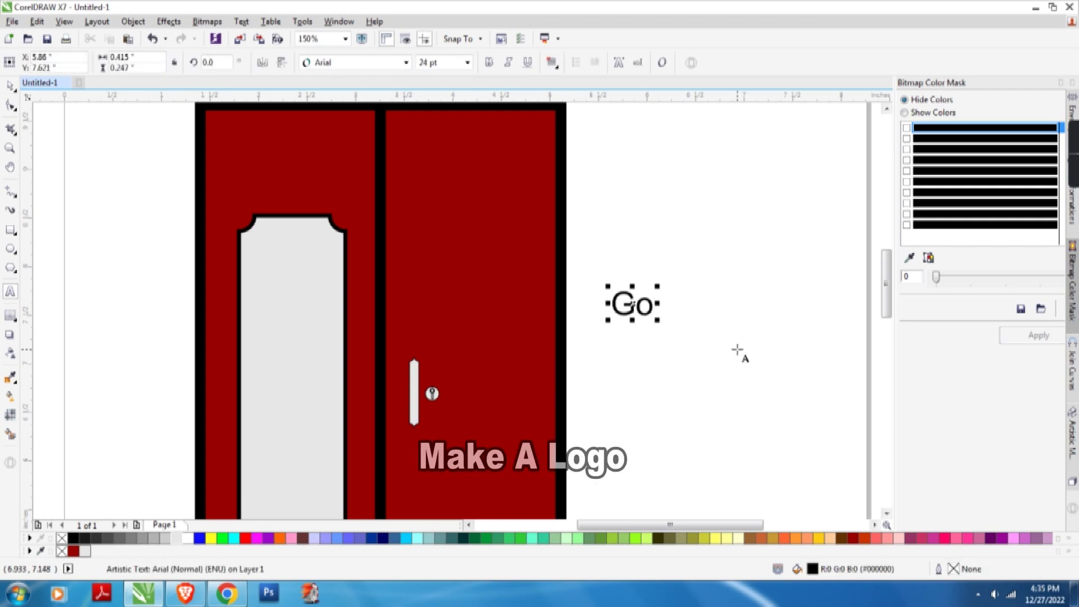
text(drej)
key(ctrl+space)
Set the font of the "Godrej" text to Black Chancery
click(405, 63)
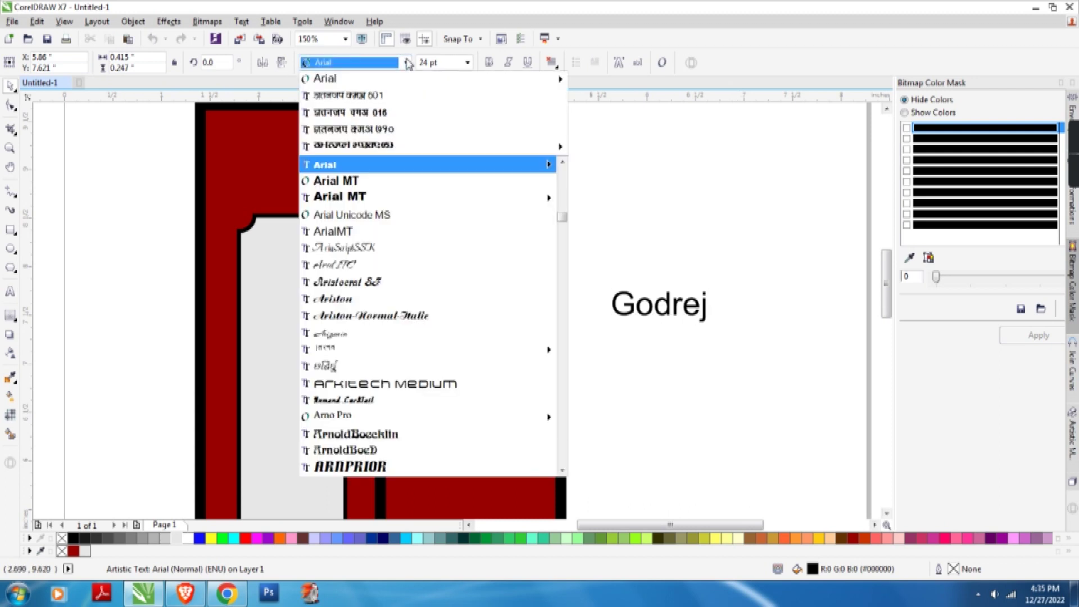
text(Black)
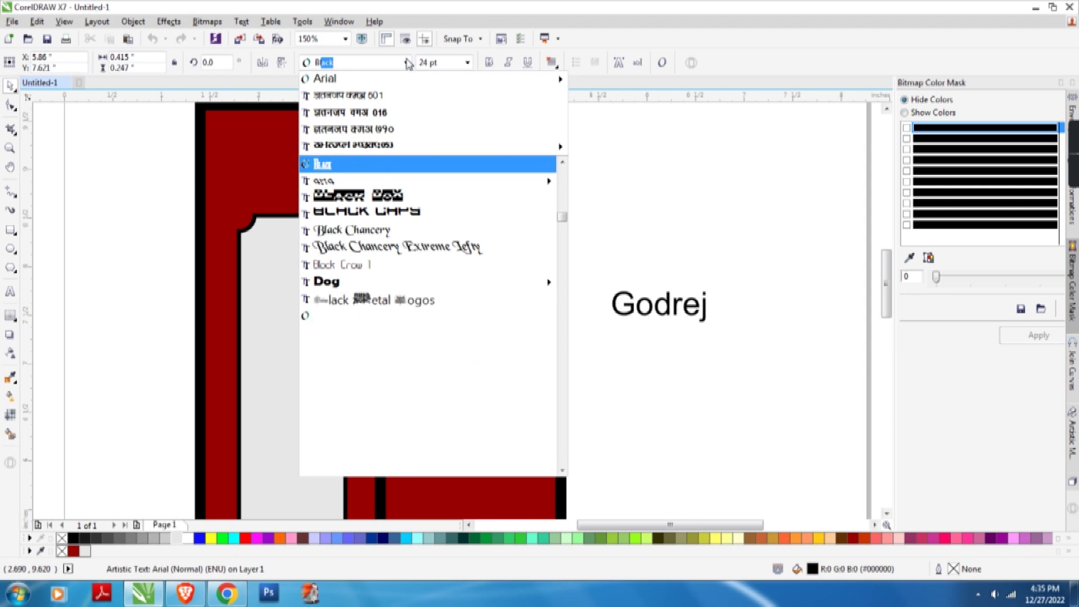
key(Down)
key(Down)
key(Down)
key(Down)
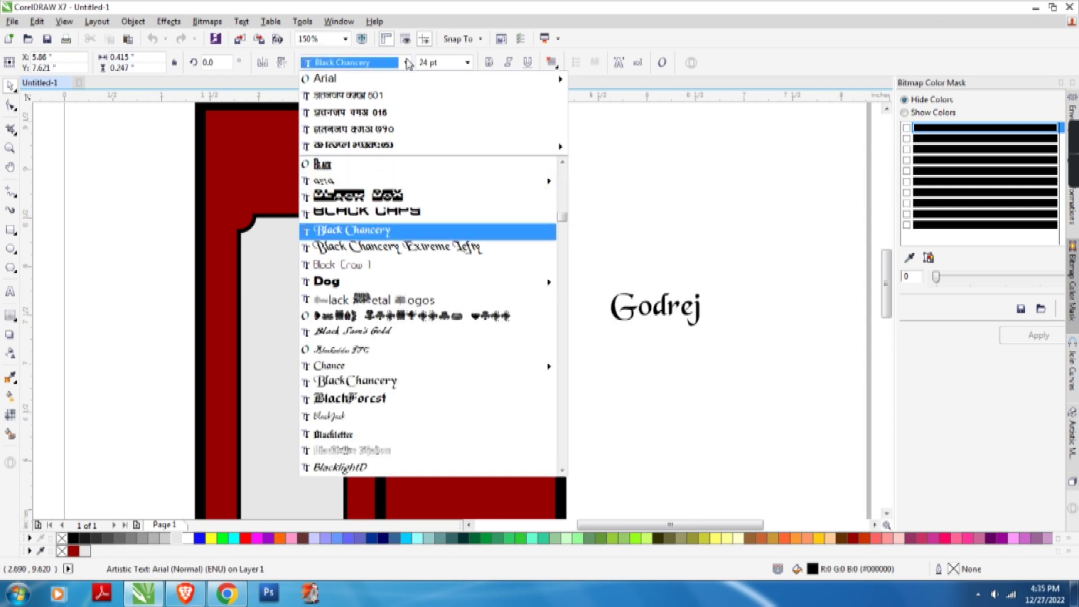
key(Return)
Change the text's first letter to lowercase so it reads "godrej", and deselect it
key(F8)
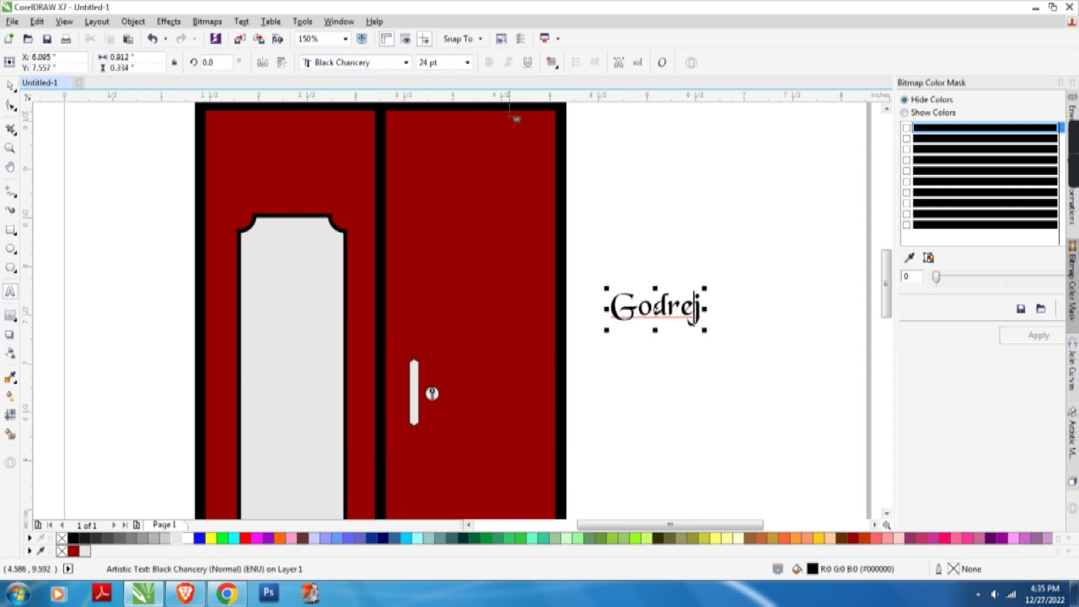
drag(638, 310, 610, 310)
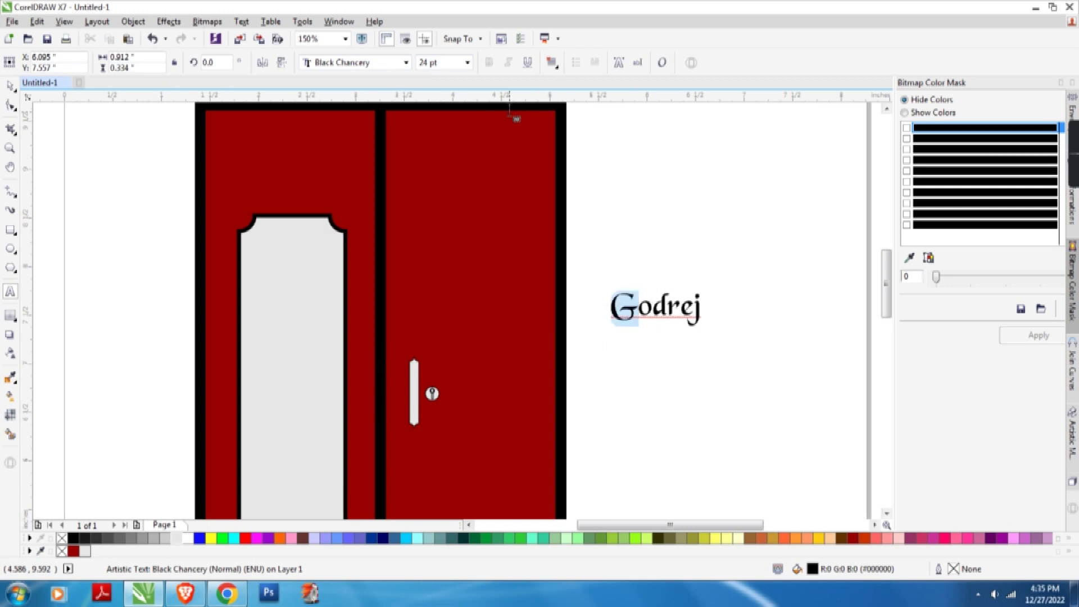
text(g)
key(ctrl+space)
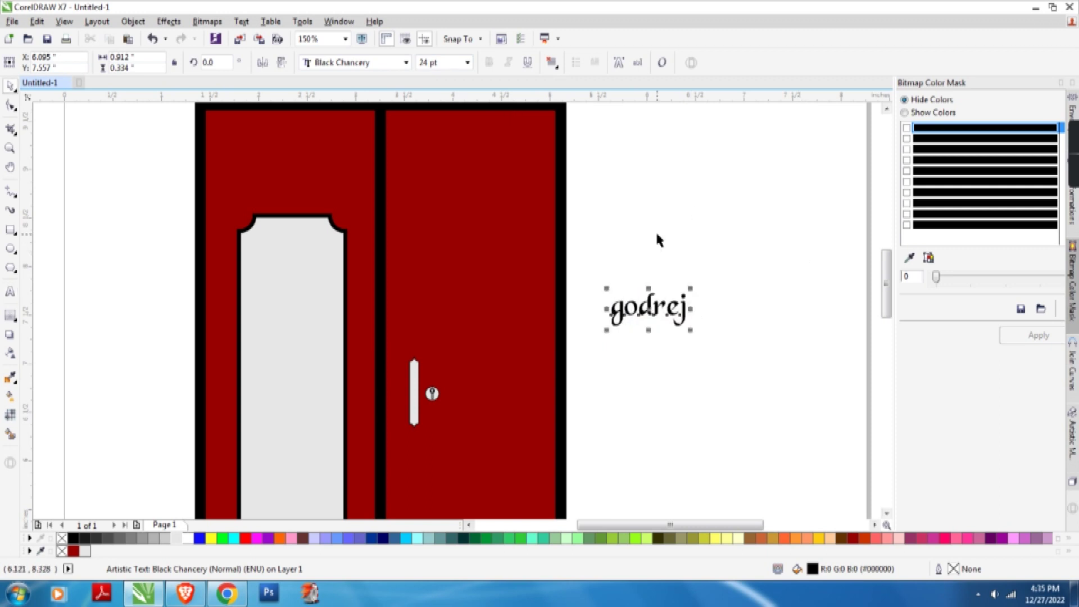
click(659, 239)
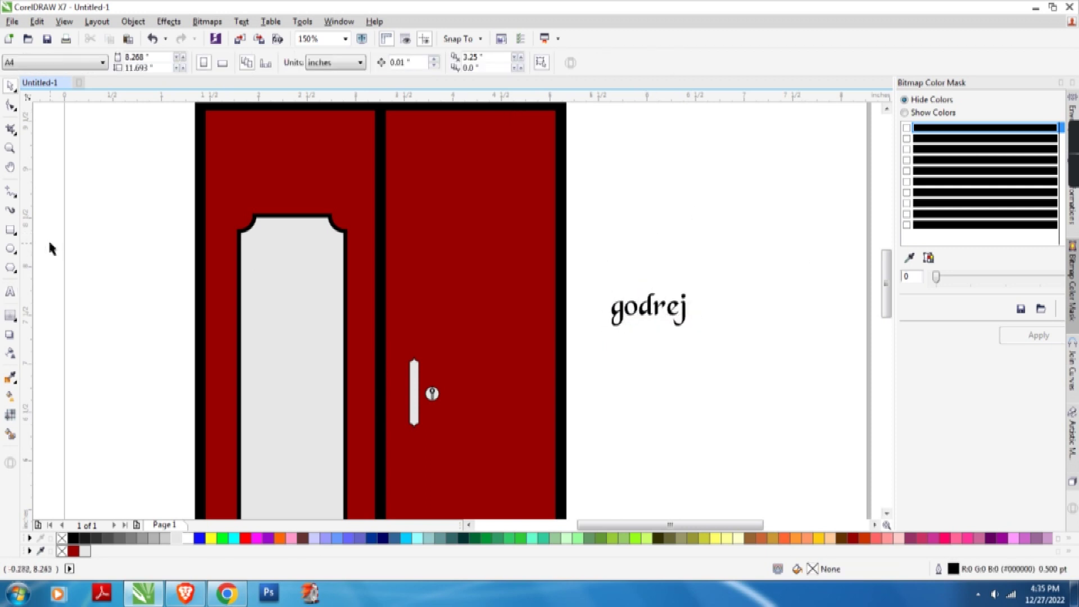
Draw an ellipse about 1.0 by 0.42 inches above the "godrej" text and set its outline width to 3.0 pt
click(10, 248)
drag(596, 236, 698, 281)
key(space)
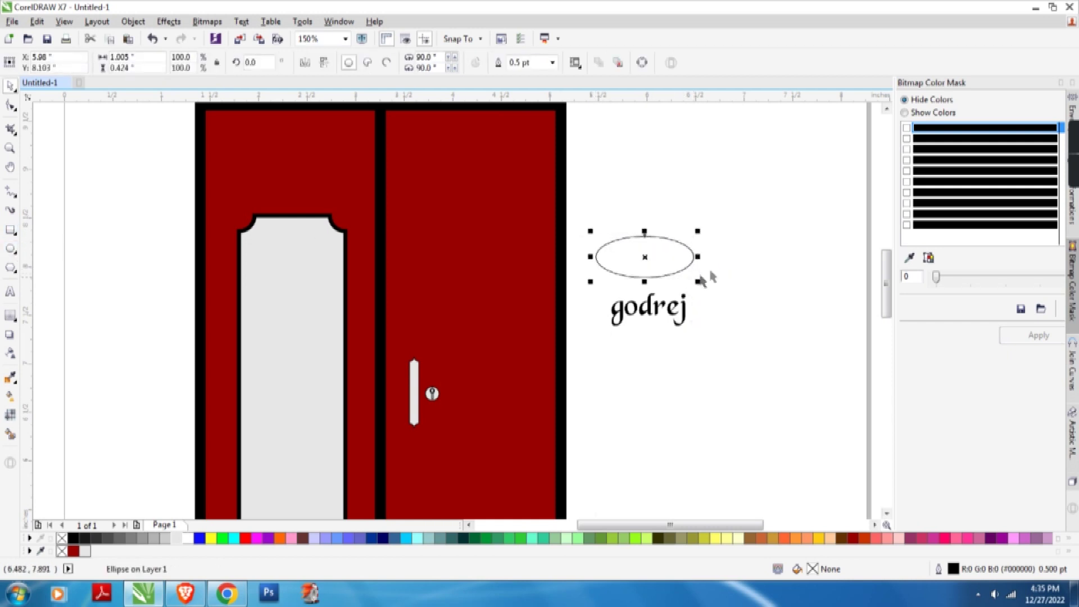
click(552, 62)
click(528, 121)
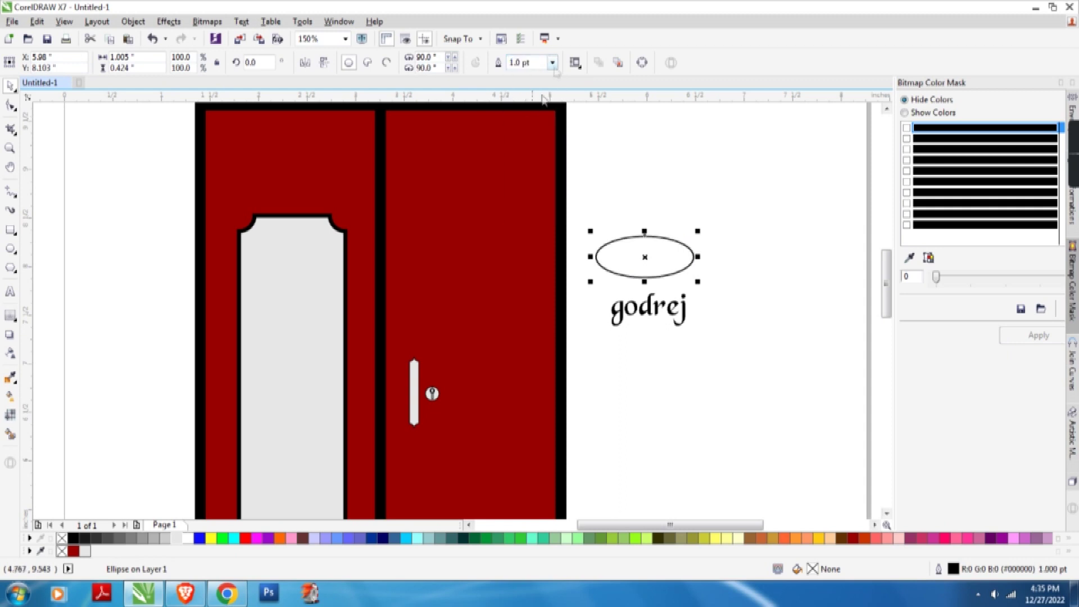
click(552, 63)
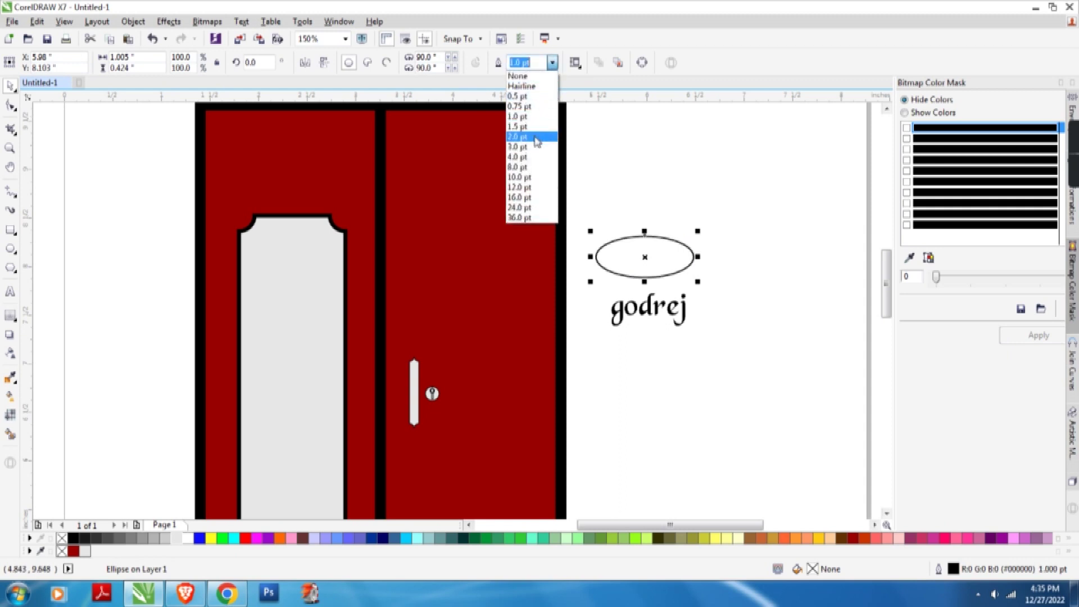
click(534, 146)
click(645, 173)
Centre the "godrej" text inside the ellipse and shrink it to about 0.56 inches wide
drag(650, 315, 647, 257)
scroll(651, 258, up, 2)
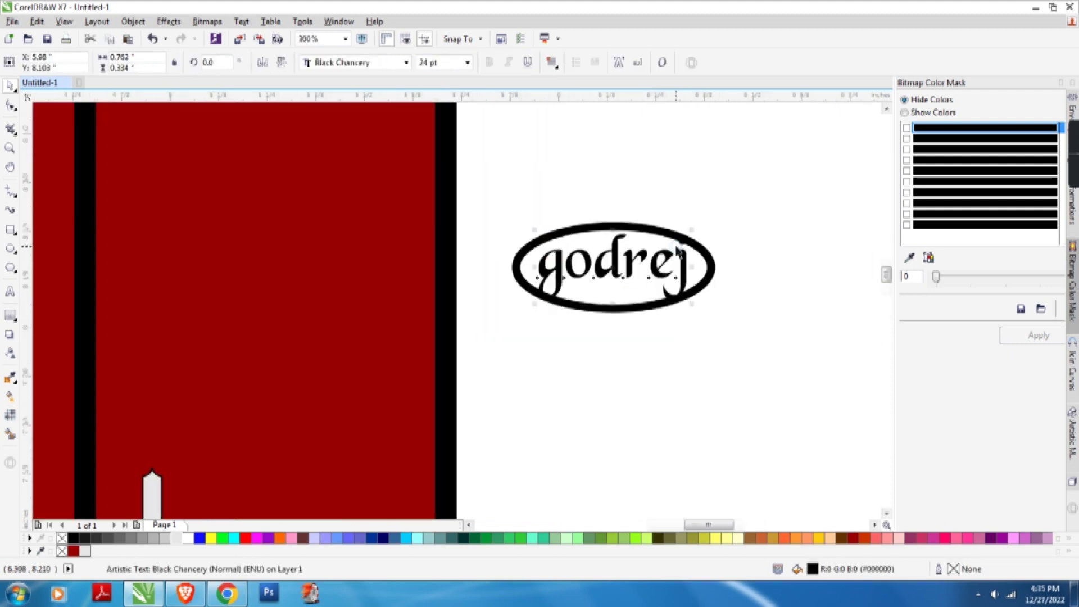
drag(704, 358, 665, 366)
scroll(672, 338, down, 2)
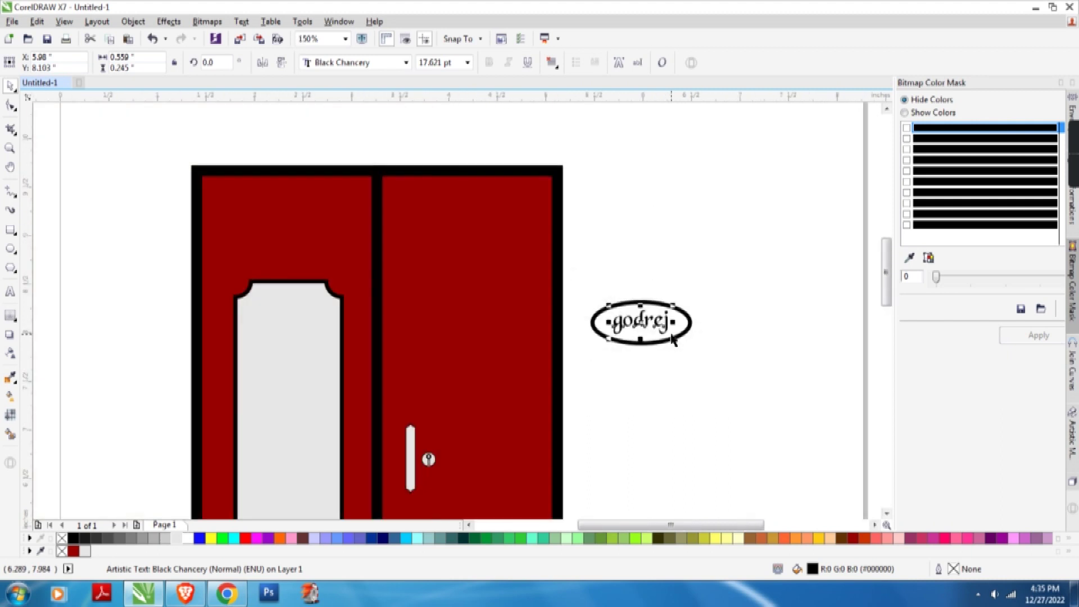
Shrink the ellipse and text together to about 0.63 inches wide and move them into the right-hand door's upper outer corner
drag(727, 272, 581, 375)
drag(695, 348, 659, 355)
drag(633, 318, 517, 201)
scroll(503, 170, up, 4)
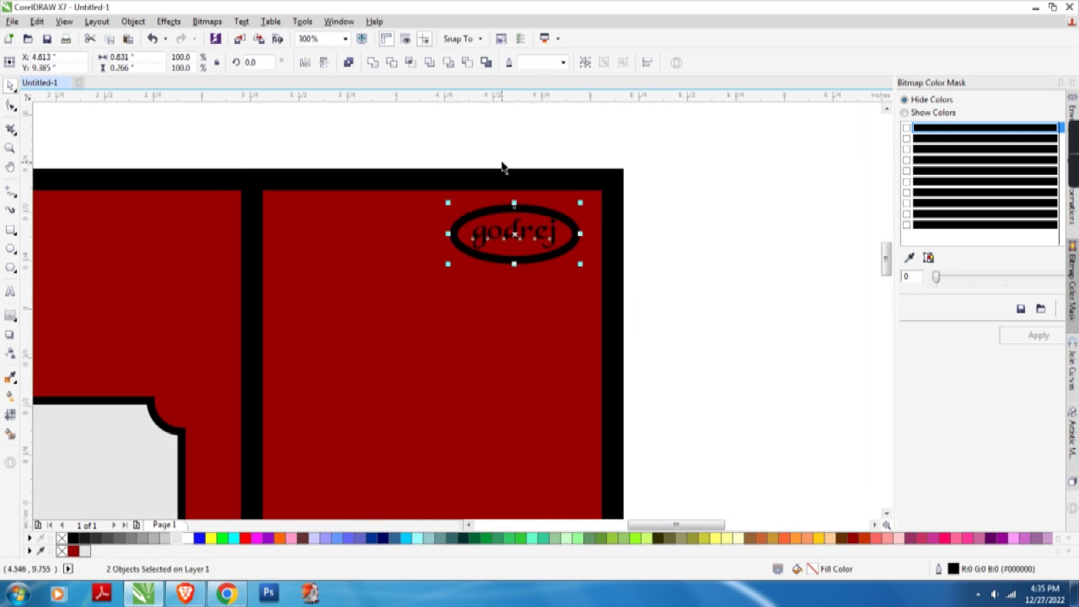
click(633, 281)
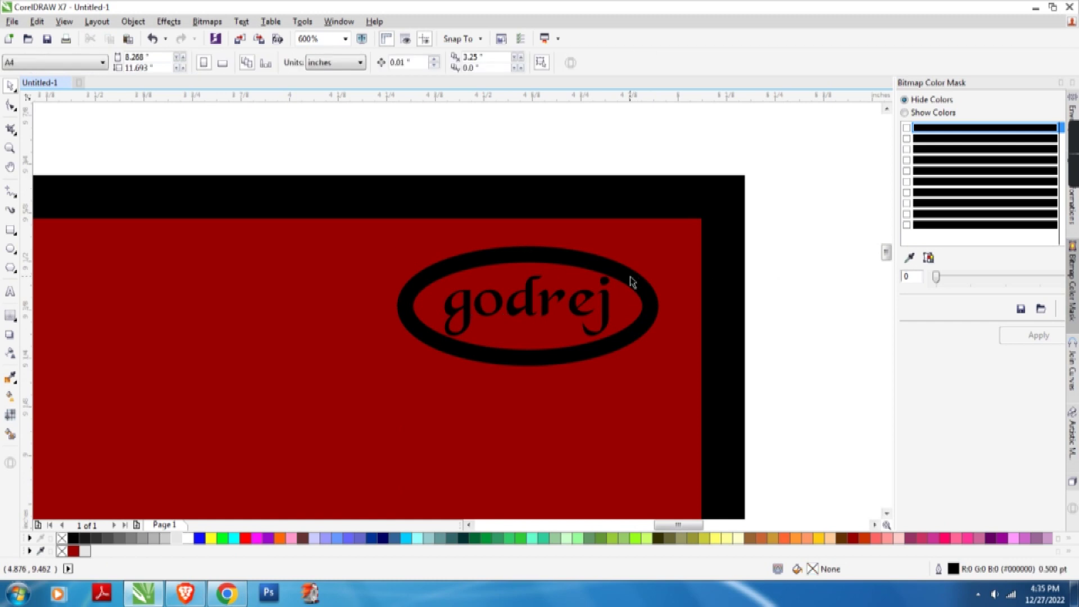
Try to fill the logo's ellipse with light grey (#E6E6E6) and change its stacking order
click(631, 277)
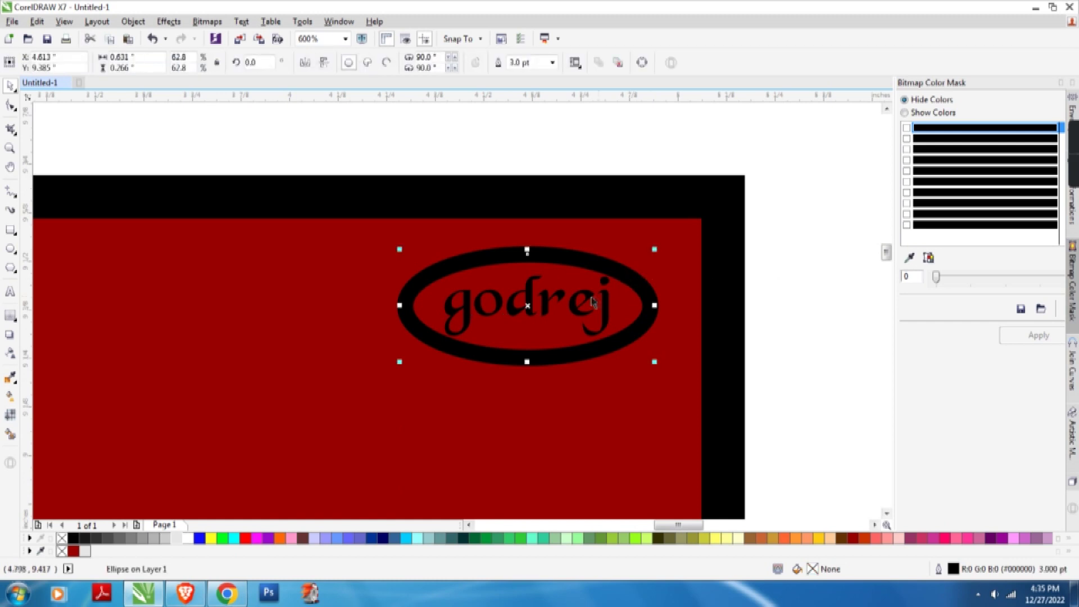
click(176, 538)
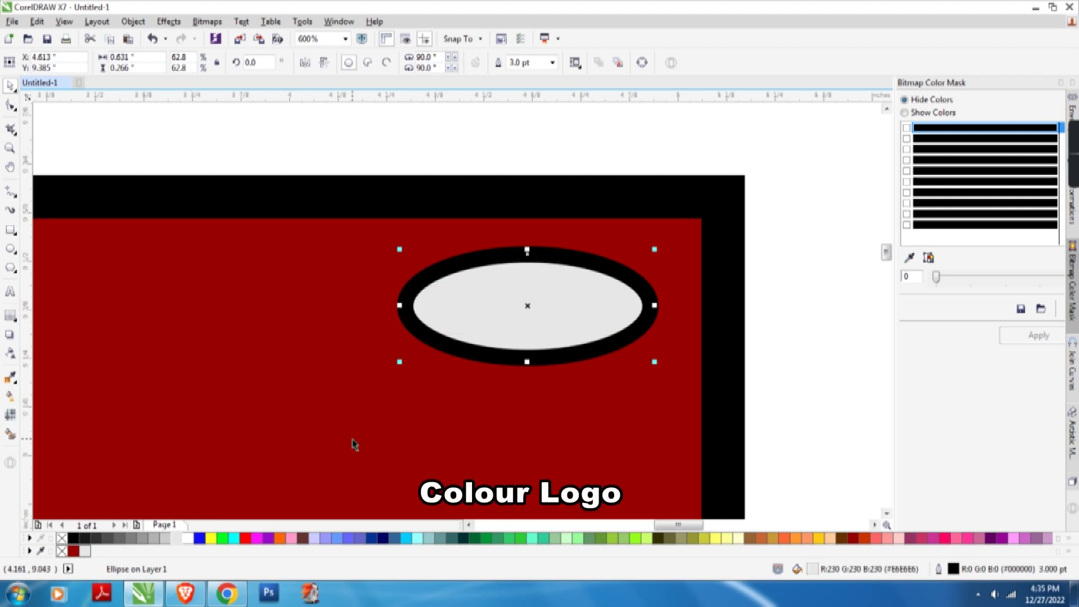
key(shift+Page_Down)
key(shift+Page_Up)
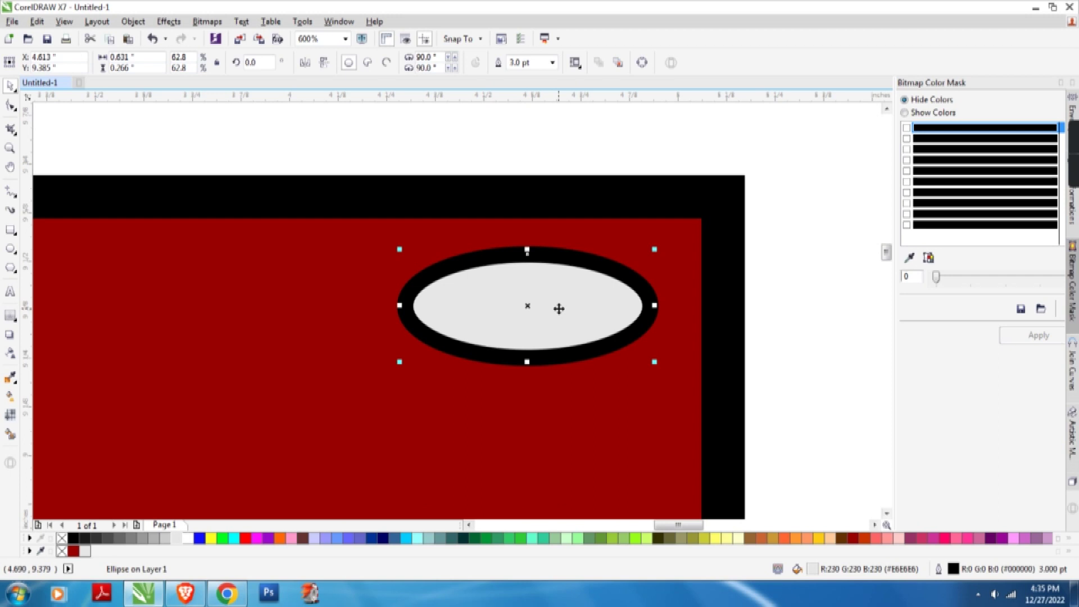
Undo the fill and stacking order changes on the logo's ellipse and deselect it
key(ctrl+z)
key(ctrl+z)
key(ctrl+z)
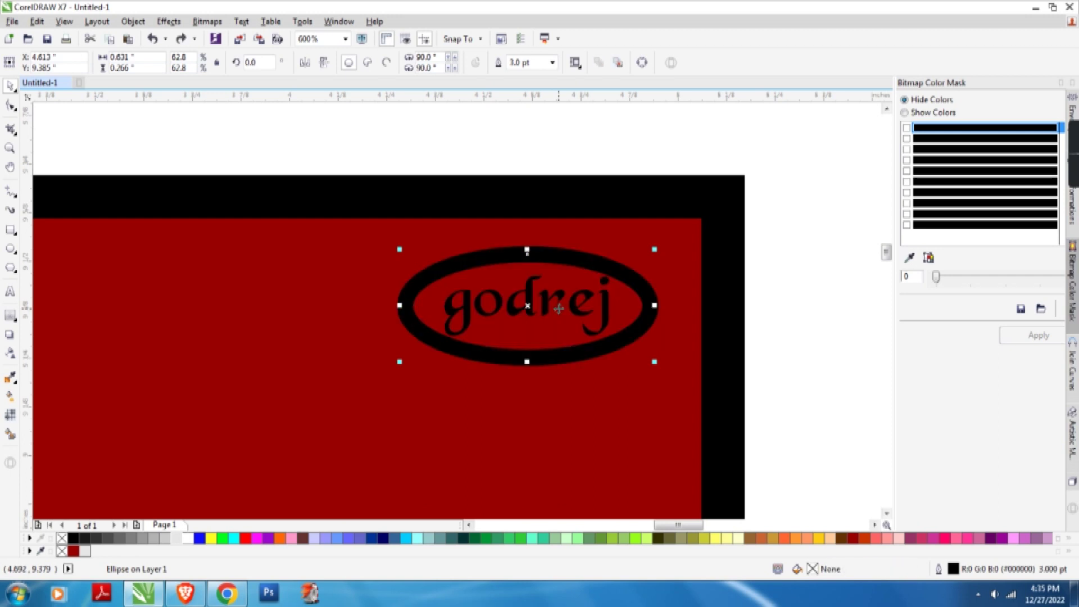
click(805, 345)
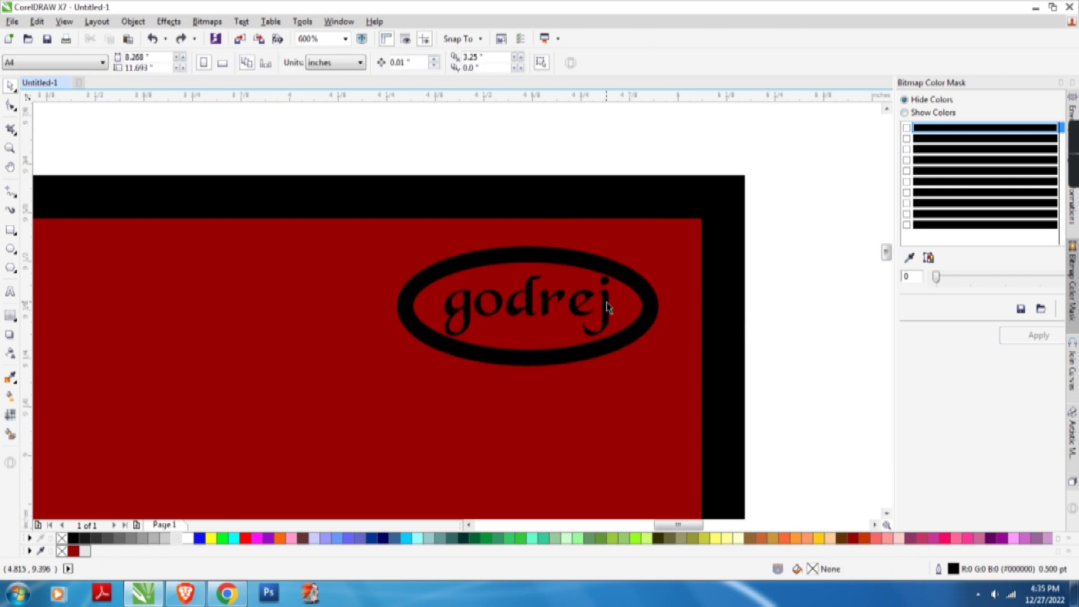
Colour the "godrej" text fill and the surrounding ellipse's outline light grey (#E6E6E6)
click(609, 307)
click(514, 313)
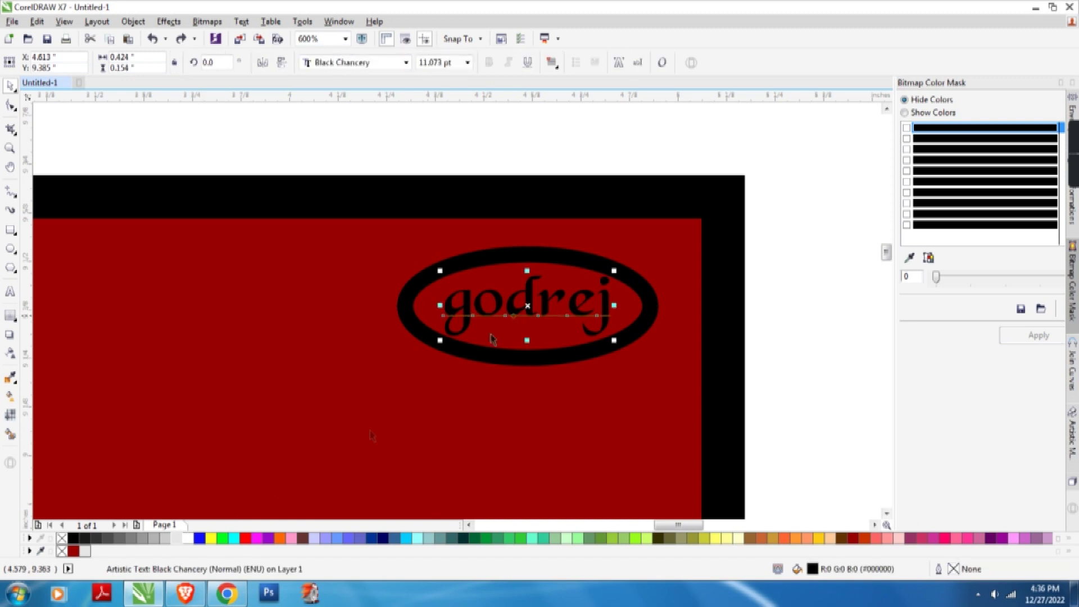
click(176, 538)
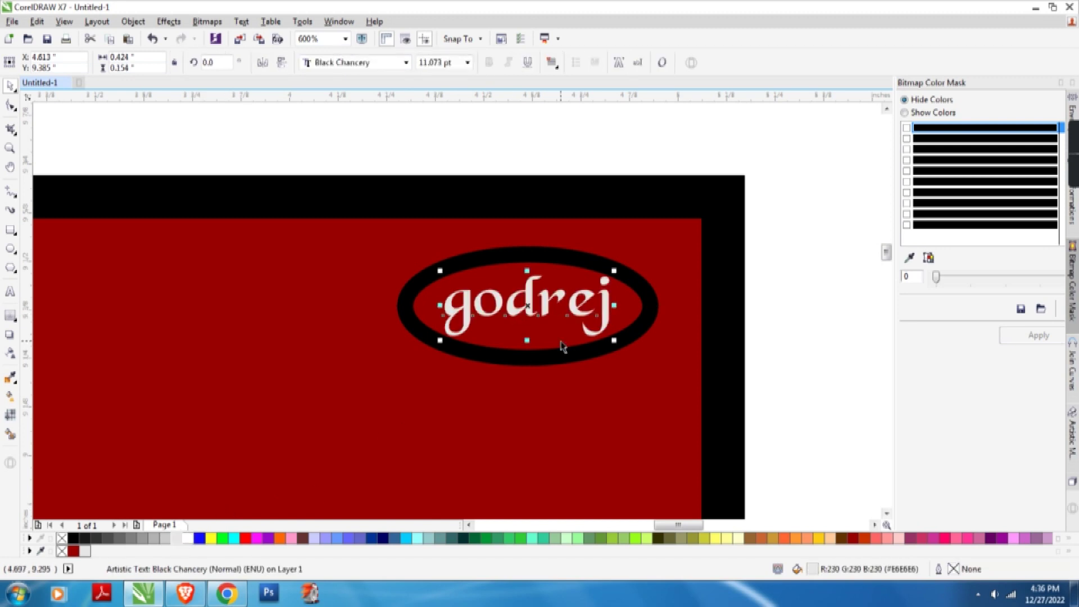
click(555, 366)
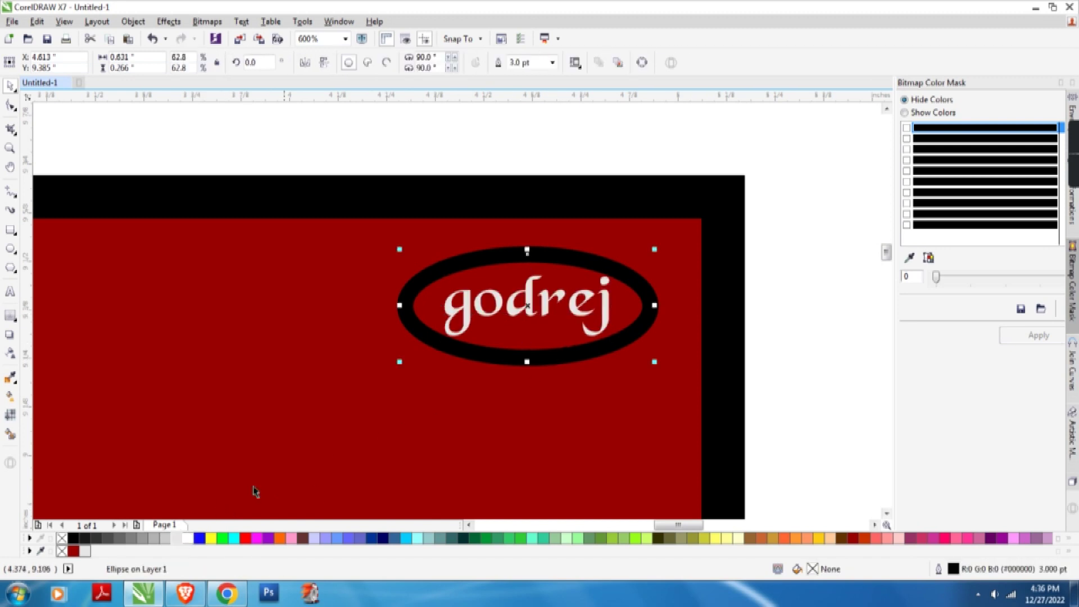
right_click(177, 539)
scroll(357, 362, down, 4)
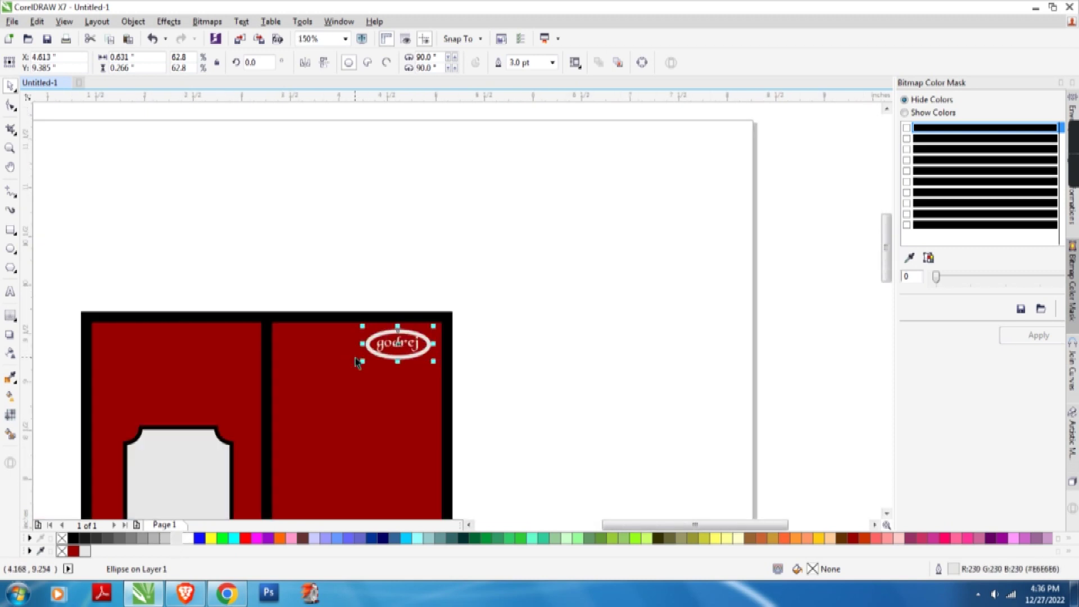
click(528, 373)
scroll(521, 363, down, 2)
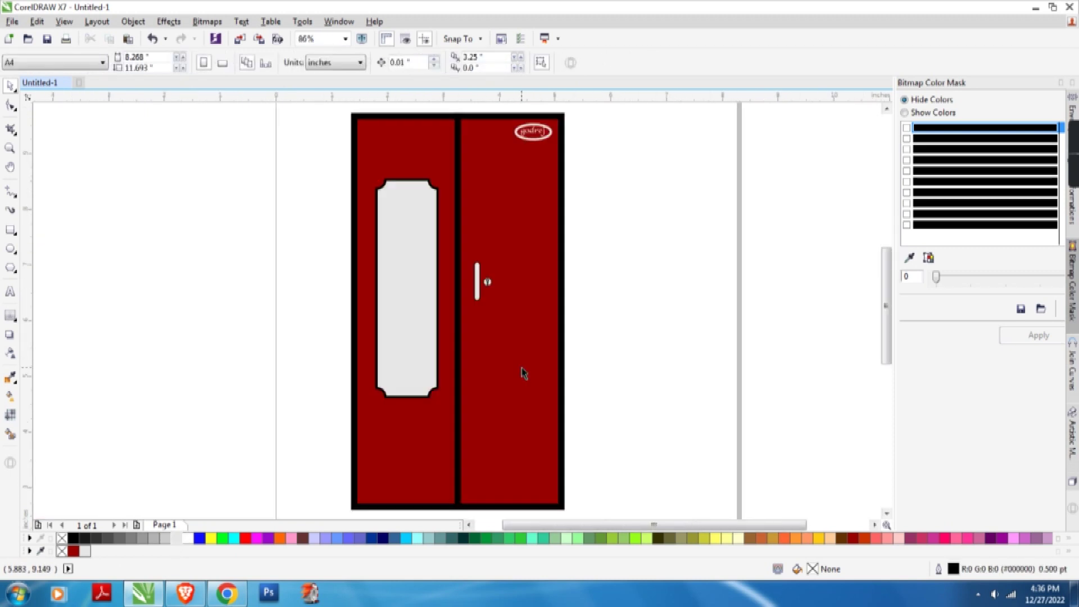
Set the outline width of the ellipse around the "godrej" text to 2.0 pt
scroll(557, 133, up, 5)
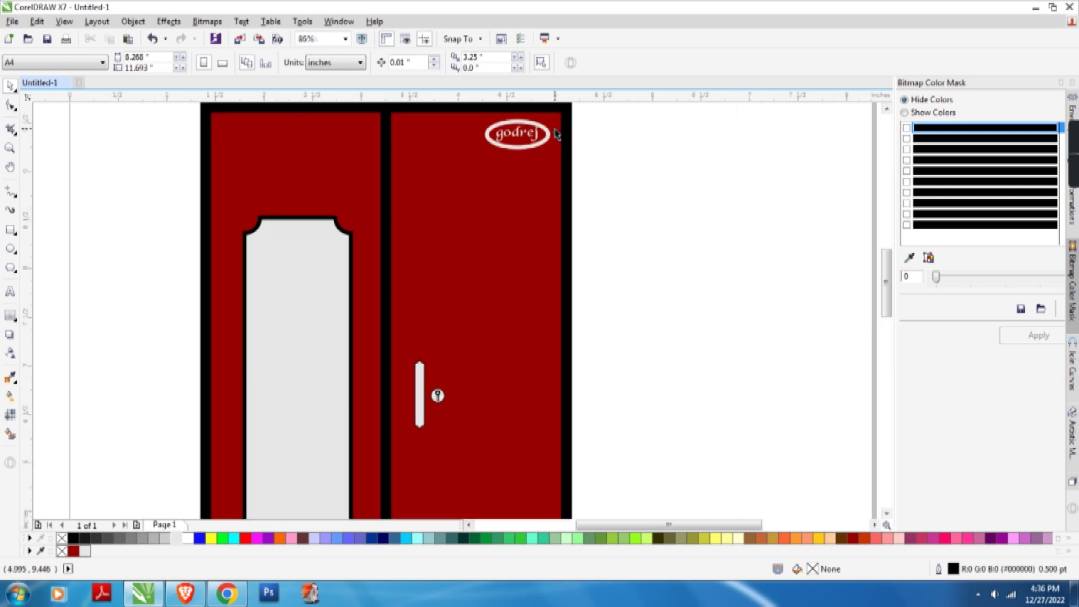
click(548, 138)
click(553, 62)
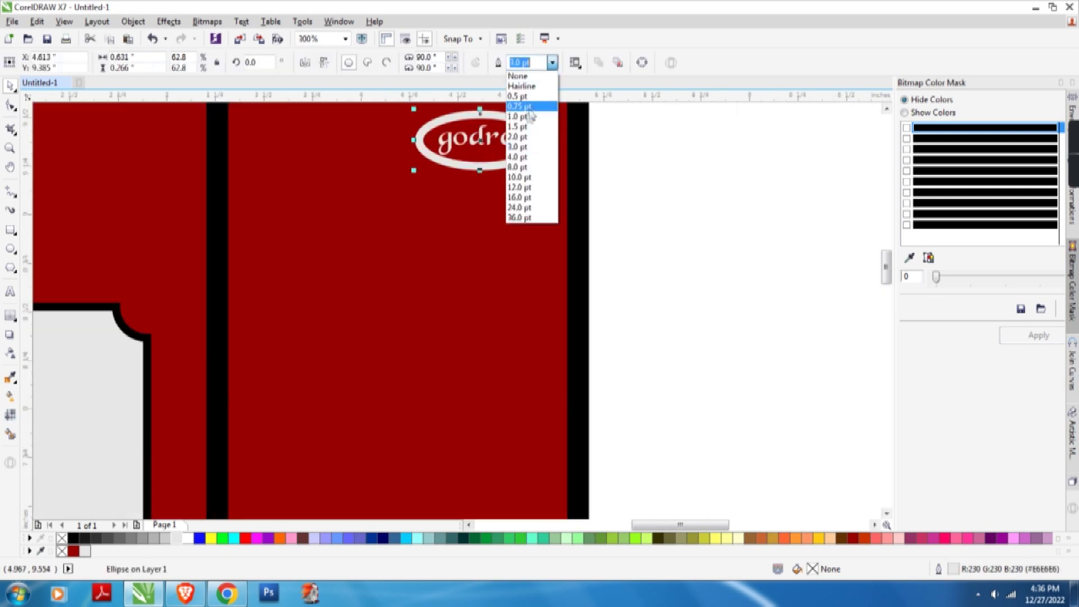
click(522, 137)
click(677, 199)
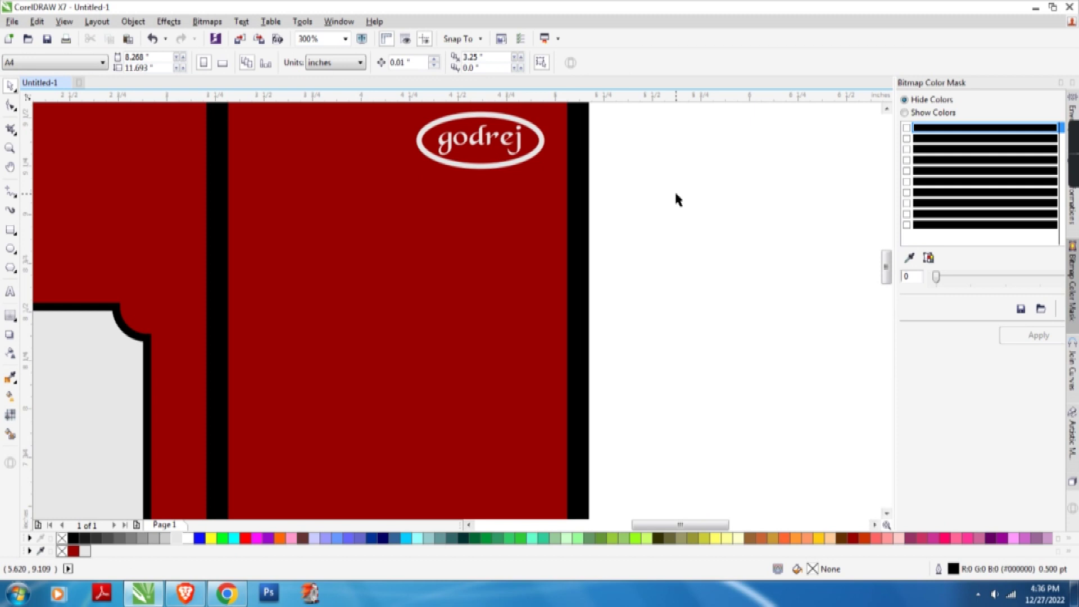
scroll(678, 200, down, 2)
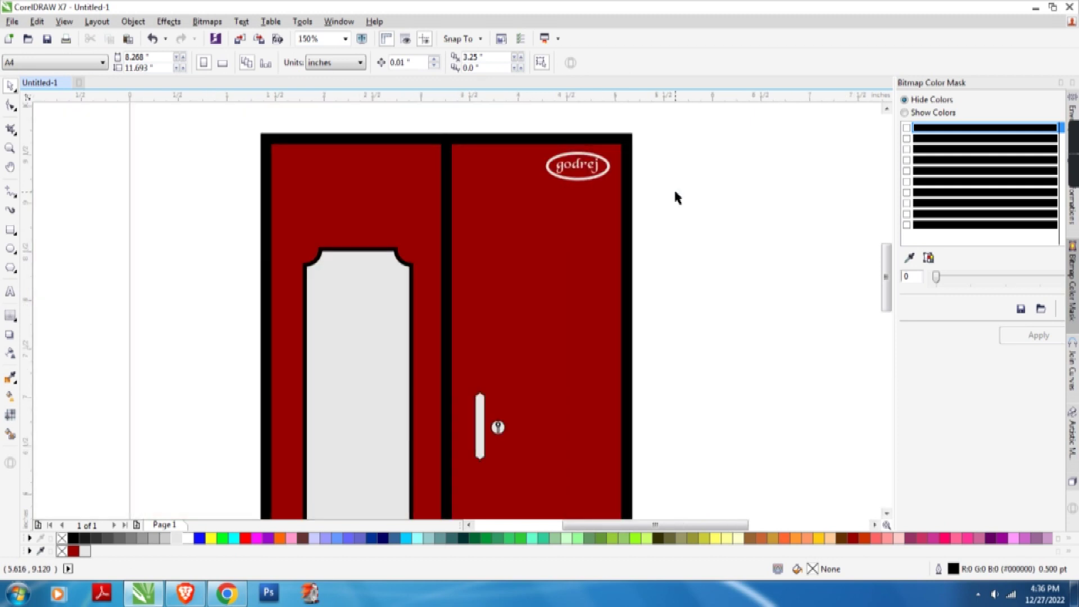
key(F4)
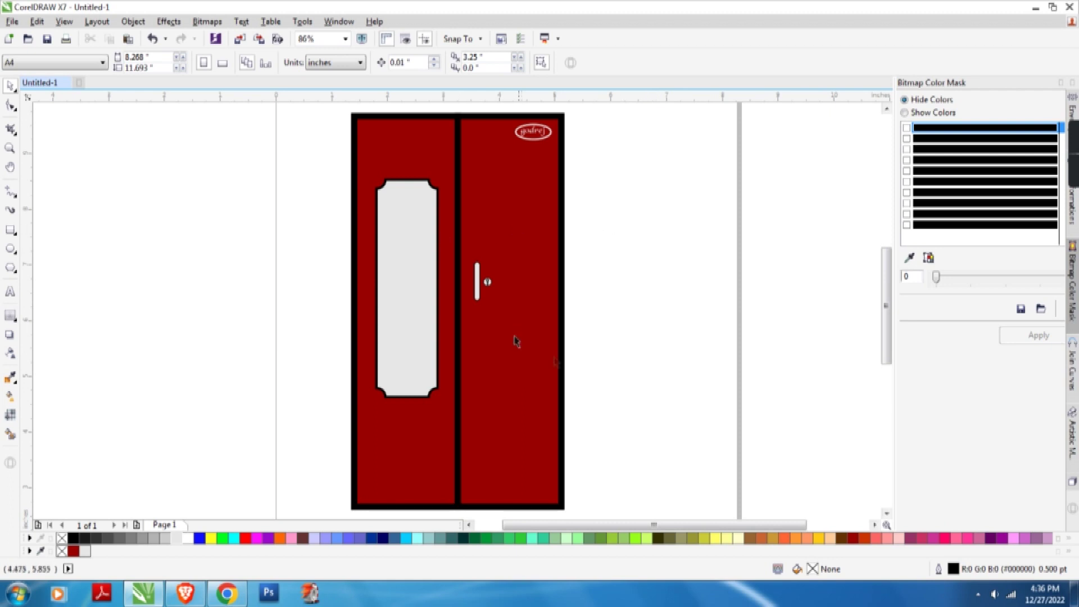
Draw a foot rectangle about 0.61 by 0.49 inches below the left-hand door, with a 4.0 pt outline and dark red (#990000) fill
drag(886, 284, 887, 348)
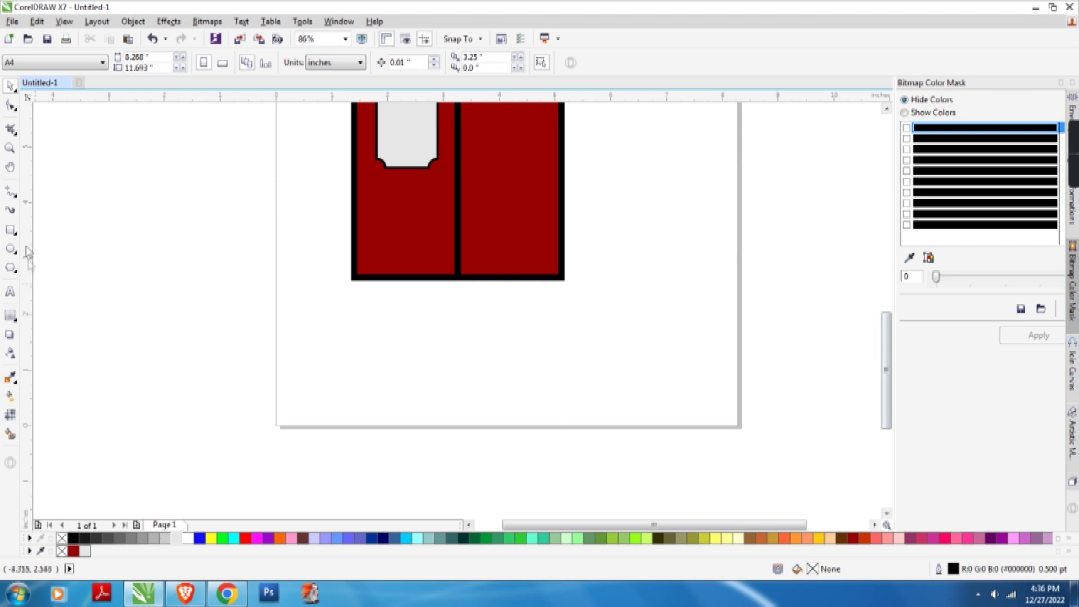
click(10, 229)
drag(380, 277, 419, 308)
click(630, 62)
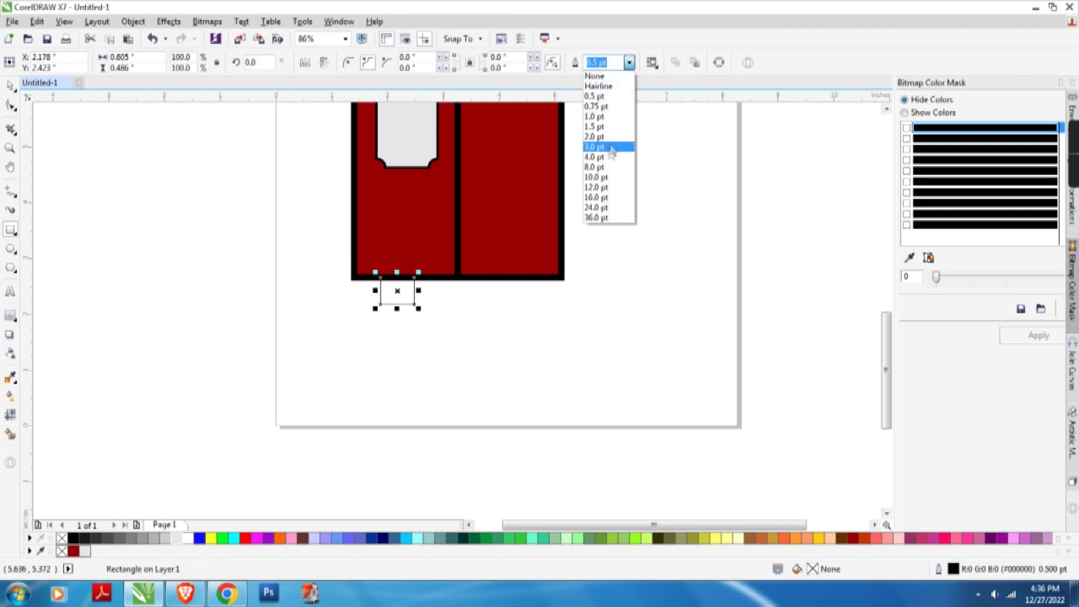
click(596, 157)
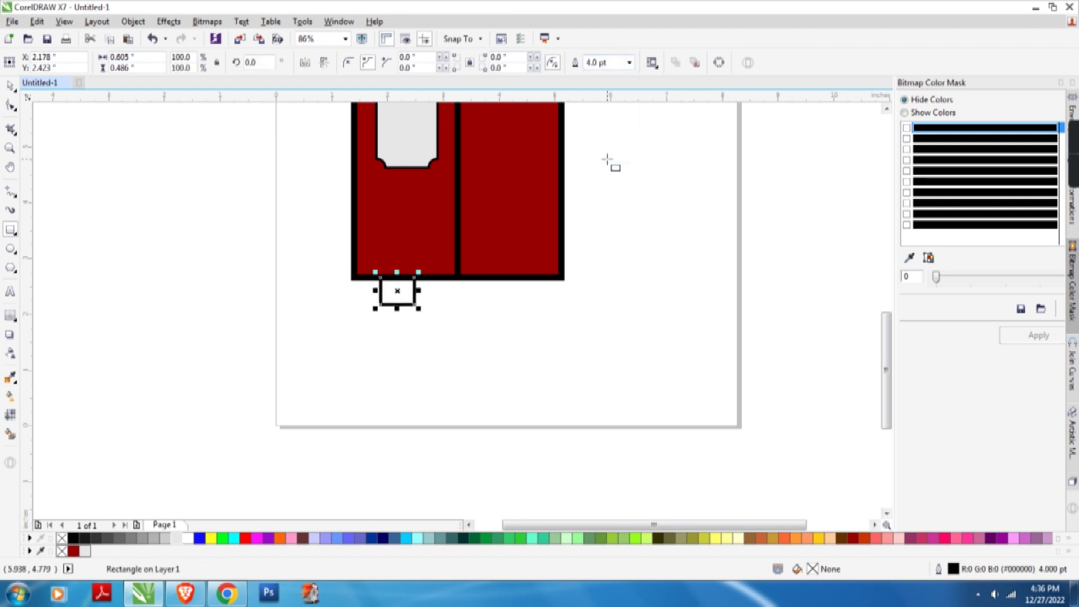
click(74, 551)
scroll(393, 287, up, 5)
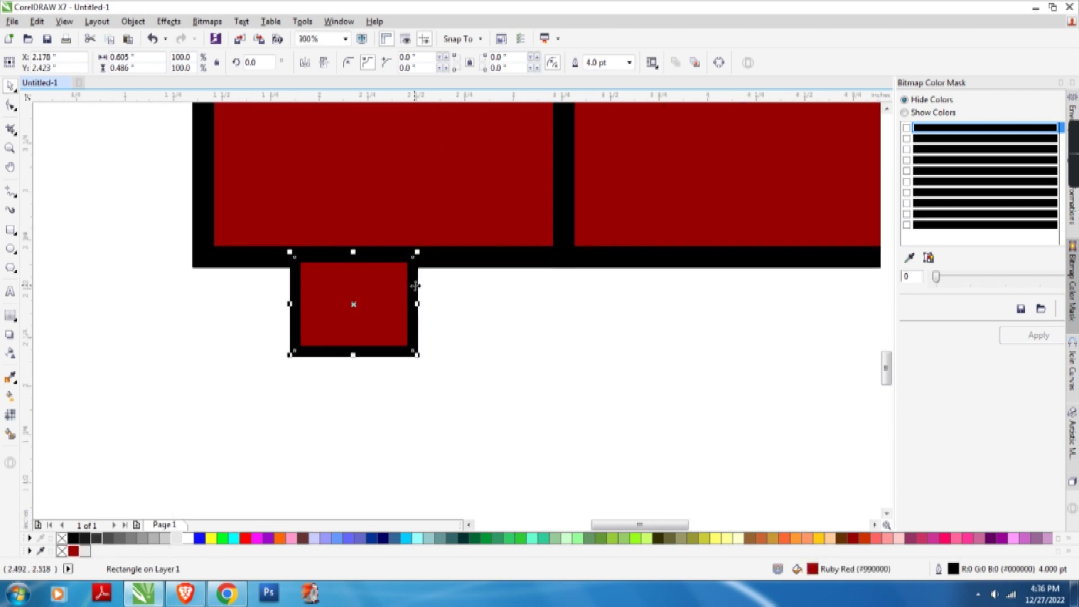
Draw a rectangle about 0.125 inches wide across the foot's full height, give it a 3.0 pt outline and nudge it right about 0.05 inches
key(F6)
drag(313, 256, 338, 351)
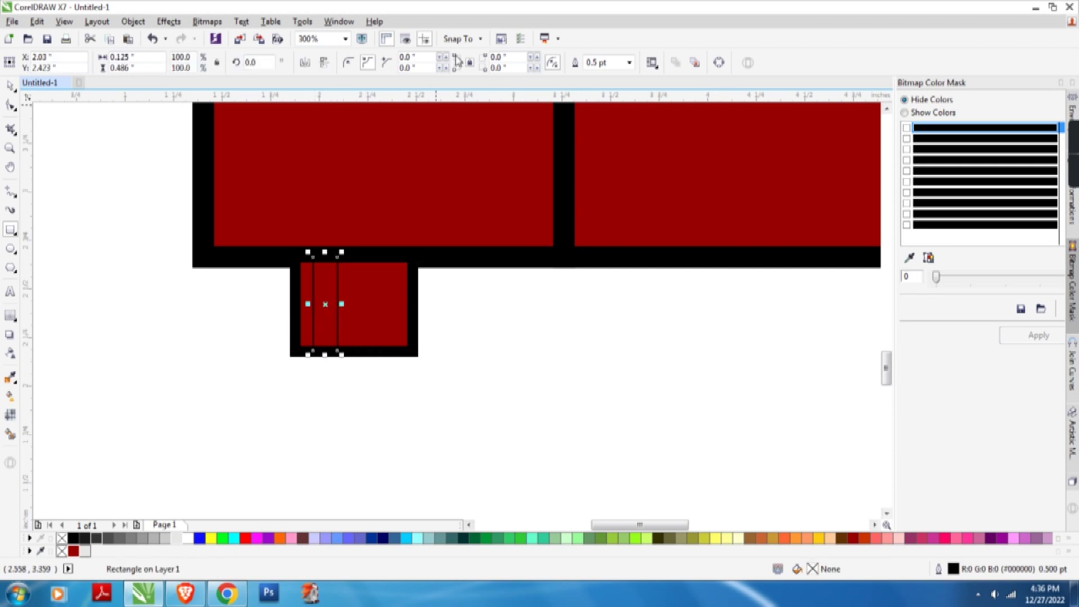
click(629, 62)
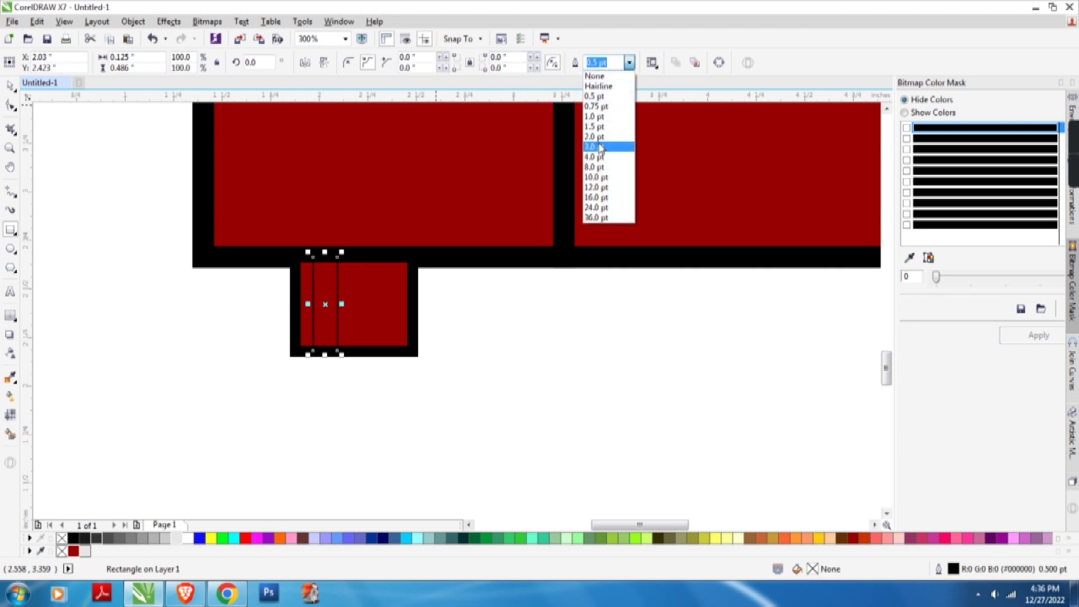
click(600, 148)
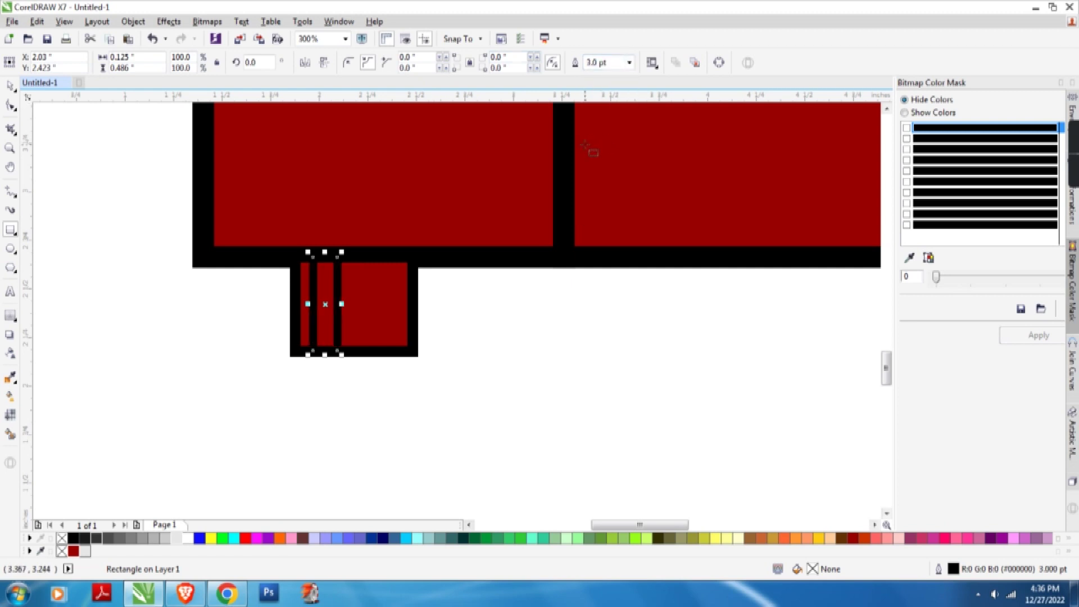
key(Right)
key(Right)
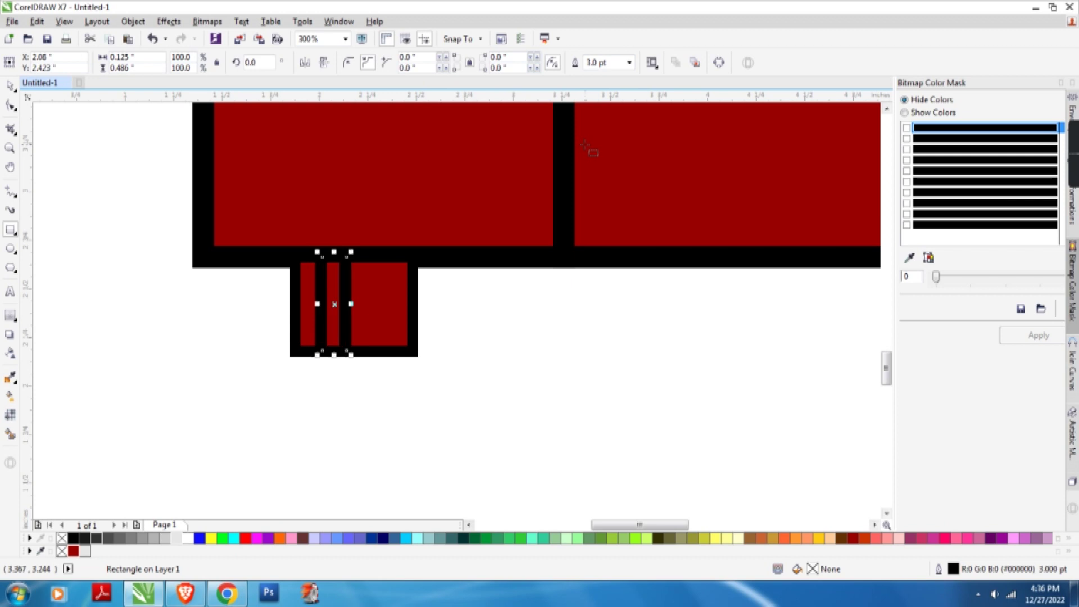
Duplicate the narrow rectangle about 0.2 inches to the right inside the foot and deselect it
key(ctrl+d)
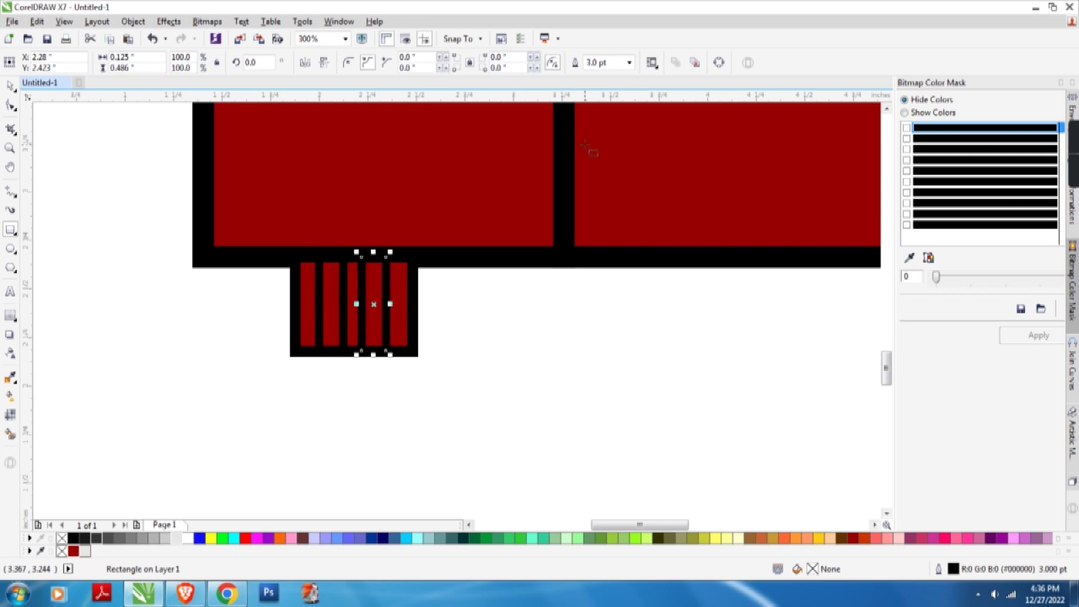
key(space)
click(318, 420)
scroll(335, 419, down, 3)
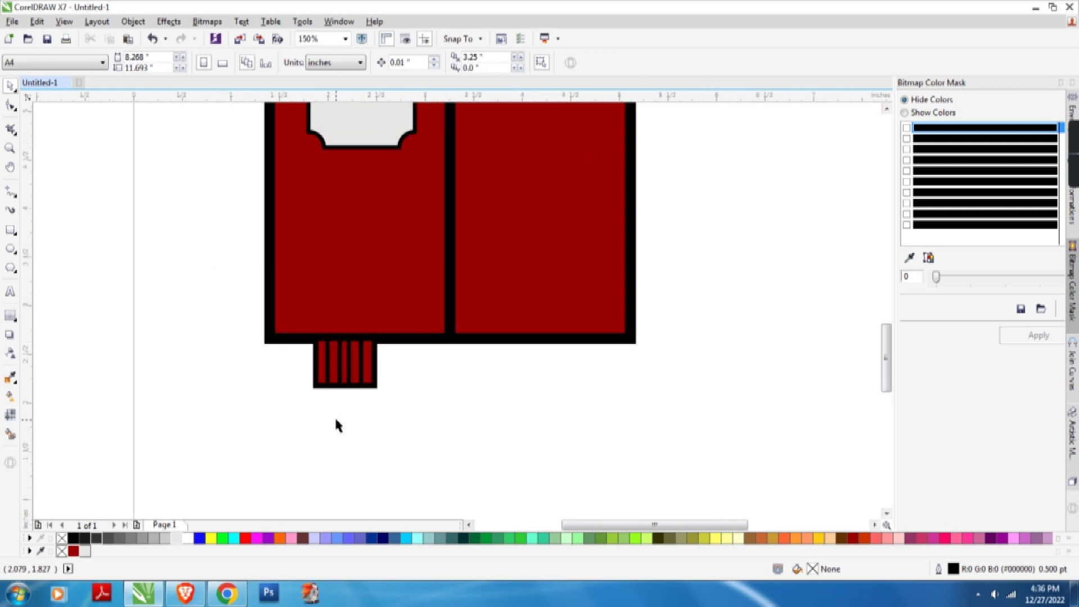
Select all three rectangles of the foot and nudge them down about 0.03 inches against the door frame's lower edge
drag(287, 466, 375, 356)
scroll(344, 397, up, 3)
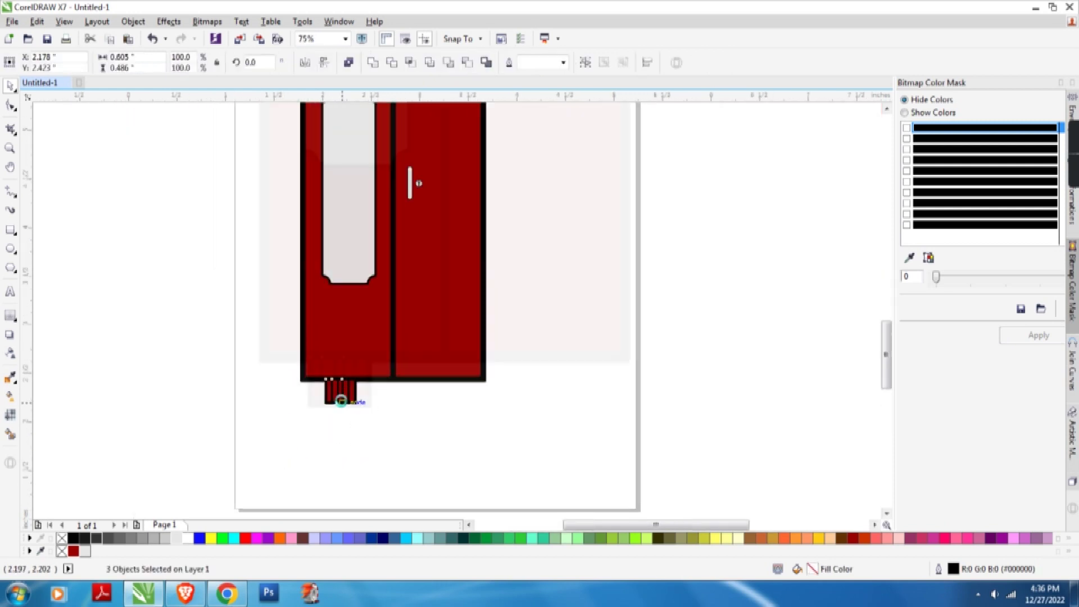
key(Down)
key(Down)
key(Down)
key(Down)
key(Down)
key(Down)
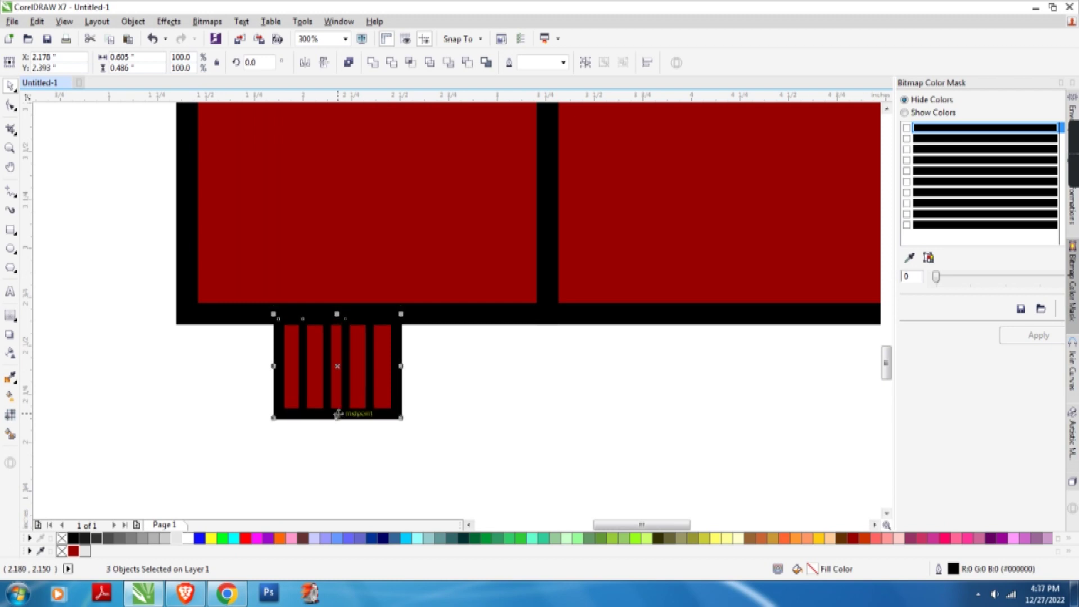
Copy the foot horizontally to a matching place under the right-hand door
drag(360, 407, 779, 410)
drag(623, 524, 641, 525)
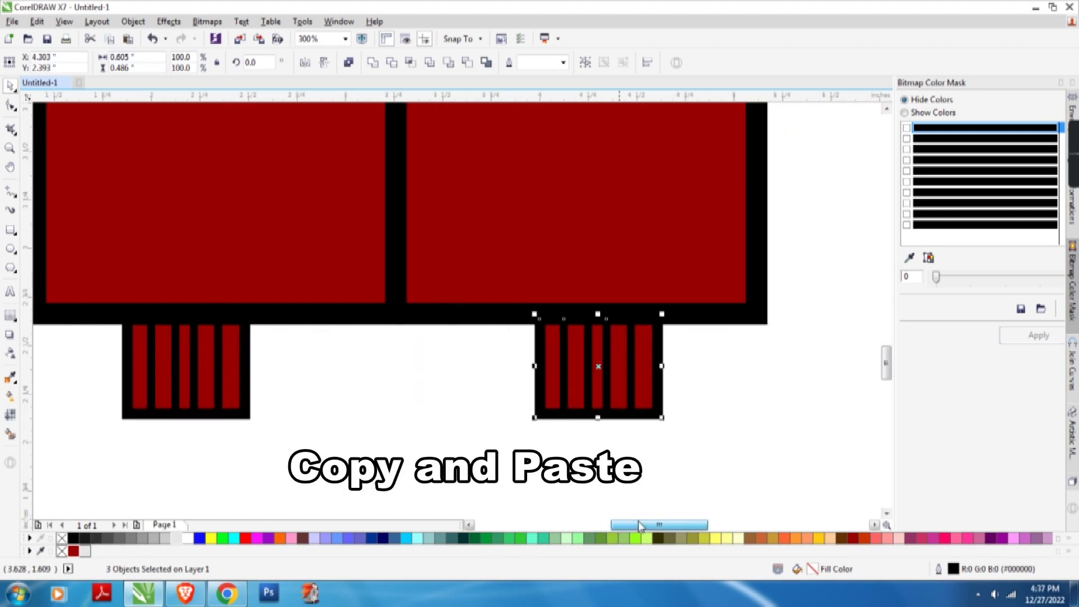
scroll(525, 444, down, 1)
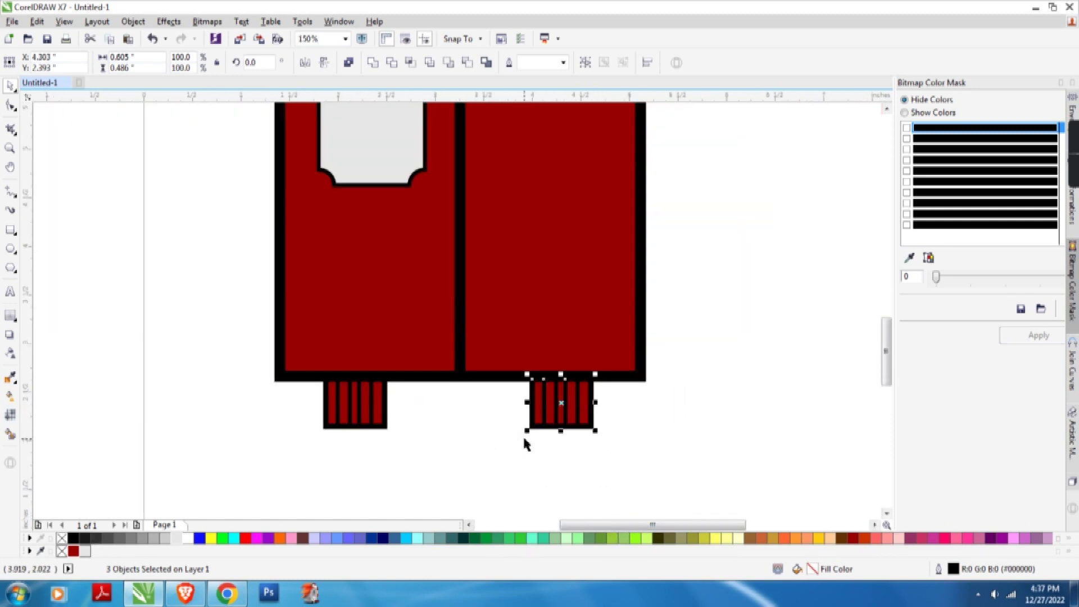
Nudge the copied foot about 0.1 inches to the right to balance the left foot, and deselect it
key(Right)
key(Right)
key(Right)
key(Right)
key(Right)
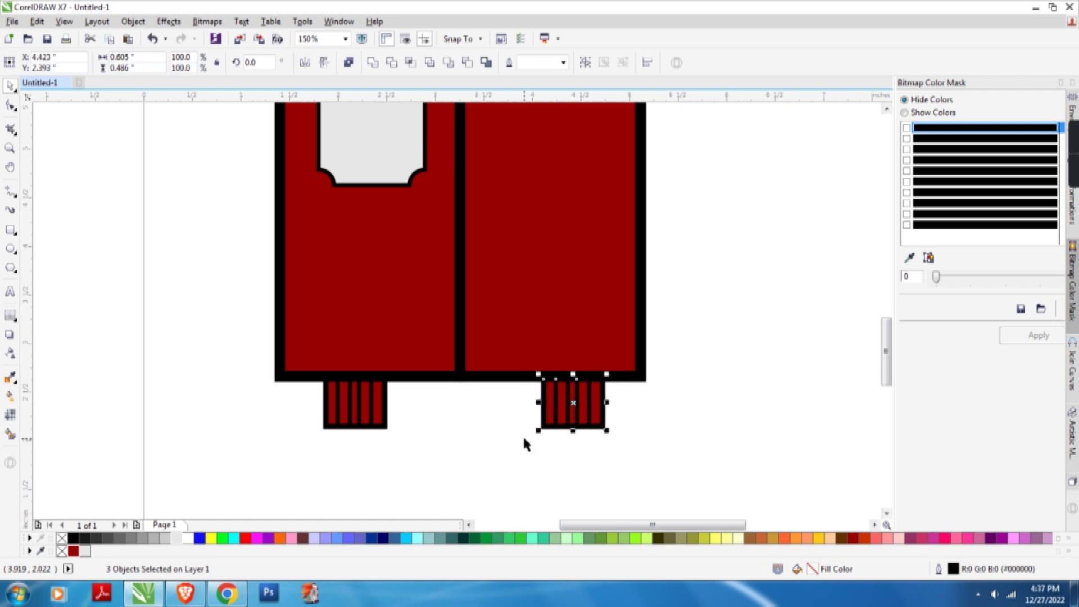
key(Left)
key(Left)
click(471, 474)
scroll(471, 475, down, 2)
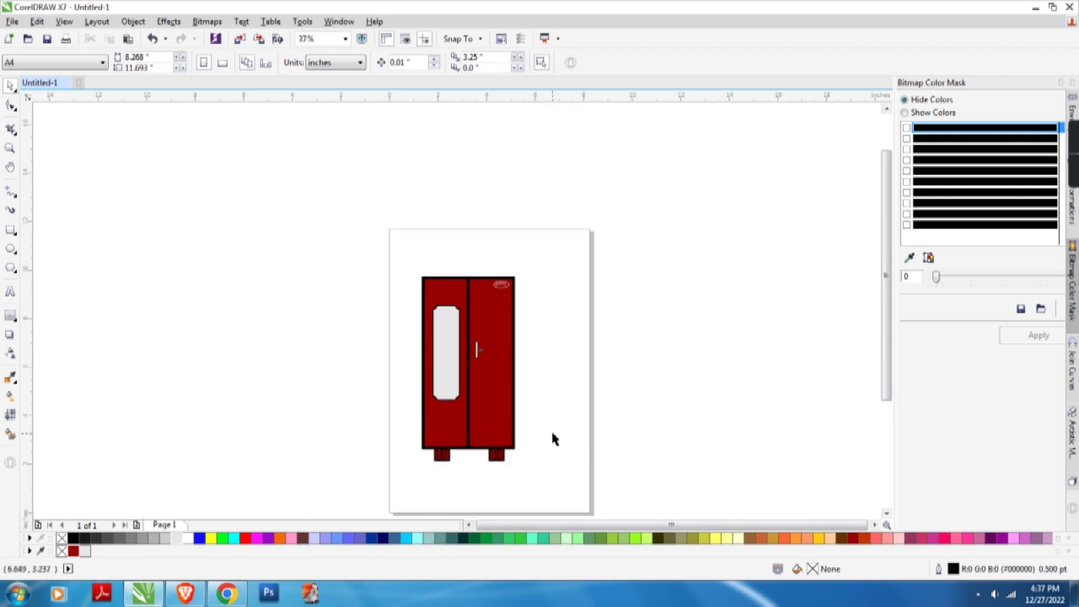
scroll(552, 434, up, 1)
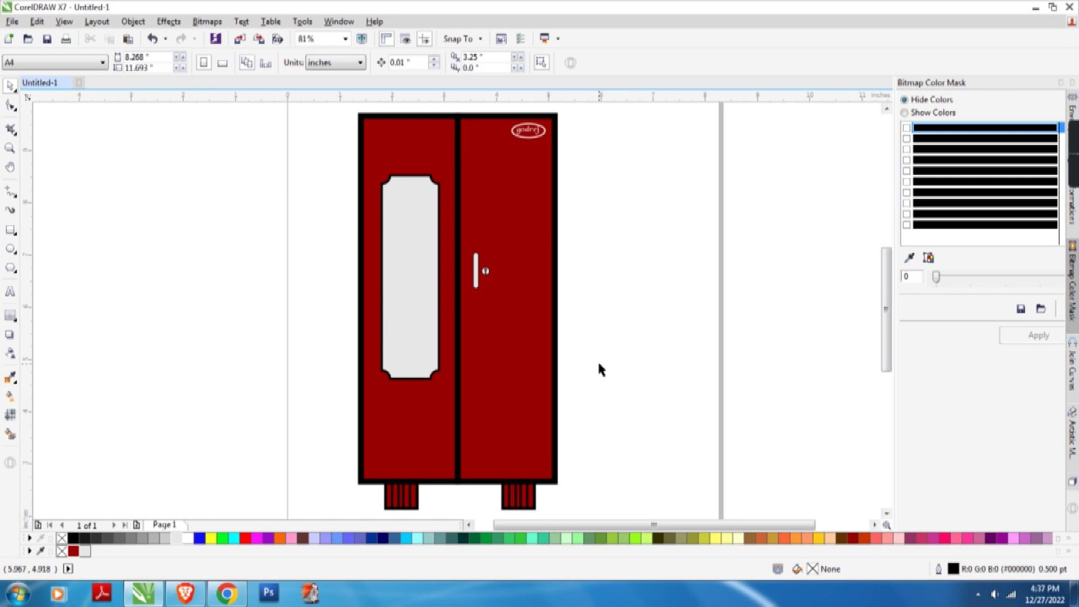
Change the outline colour of both door rectangles to 20% Black (#CCCCCC), keeping their dark red fill
click(457, 113)
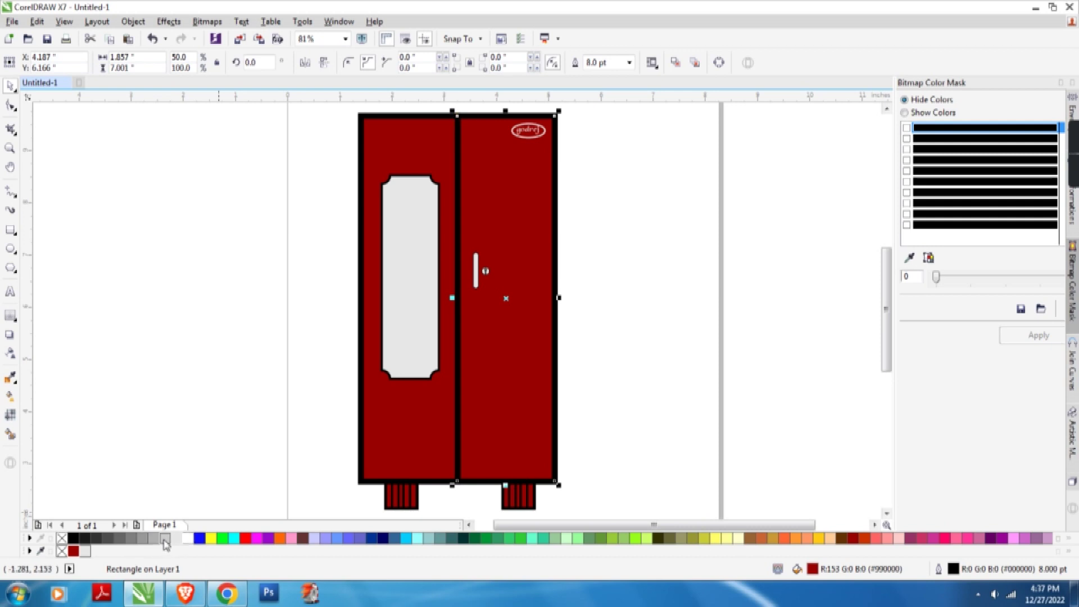
click(165, 539)
key(ctrl+z)
right_click(165, 540)
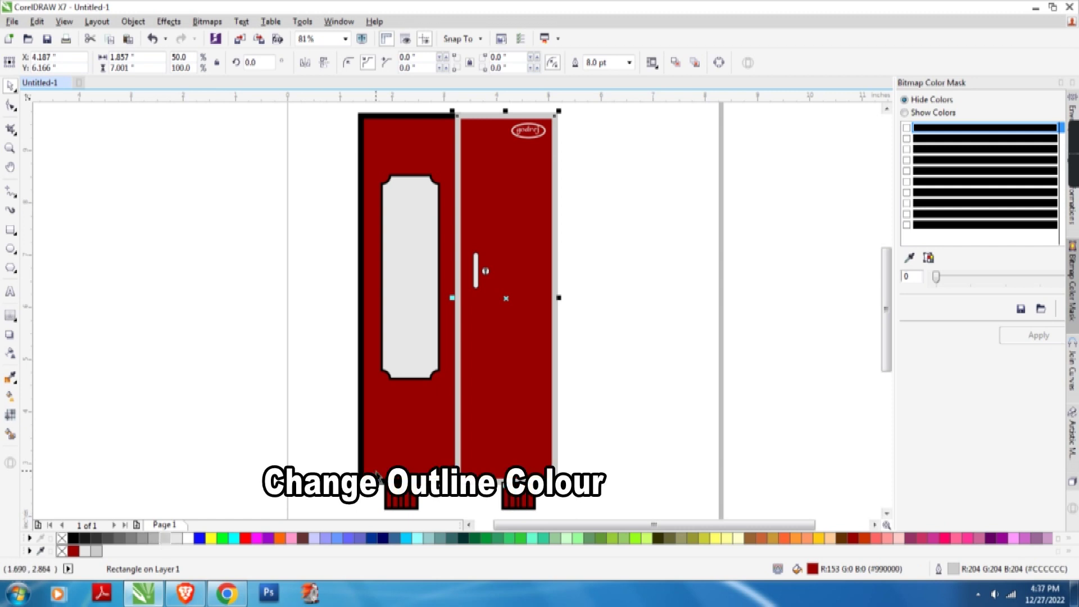
click(405, 427)
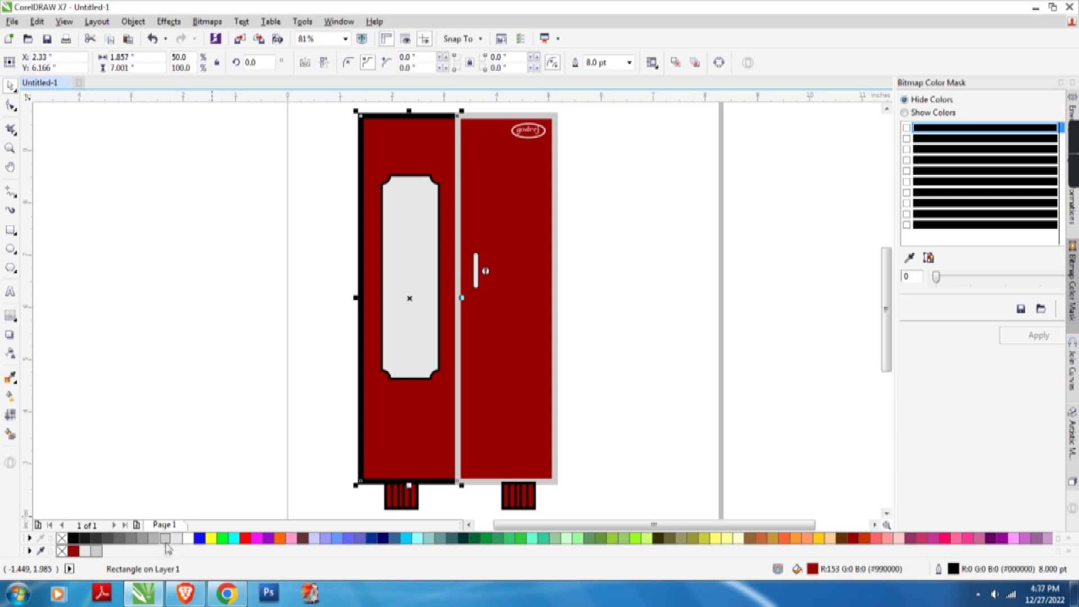
right_click(97, 551)
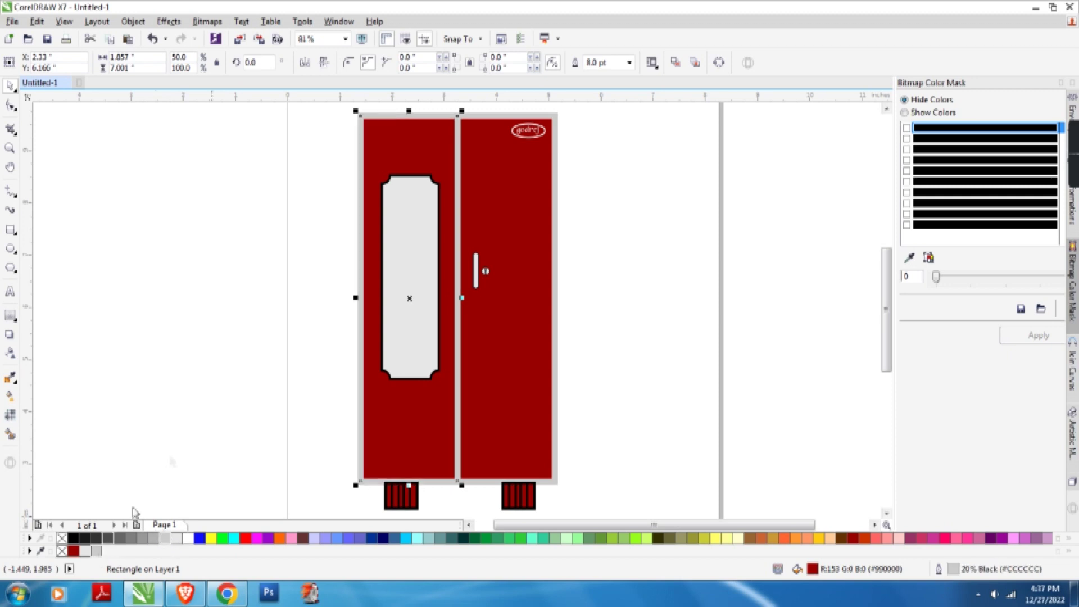
key(Escape)
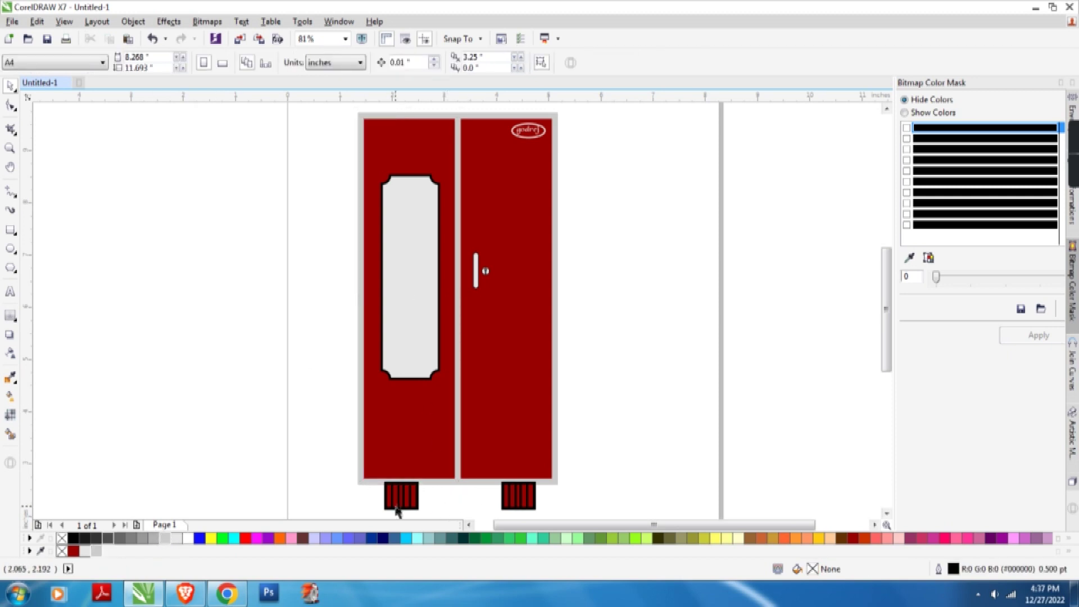
Change the outline colour of the left foot's three rectangles to 20% Black (#CCCCCC) and deselect them
drag(370, 512, 449, 474)
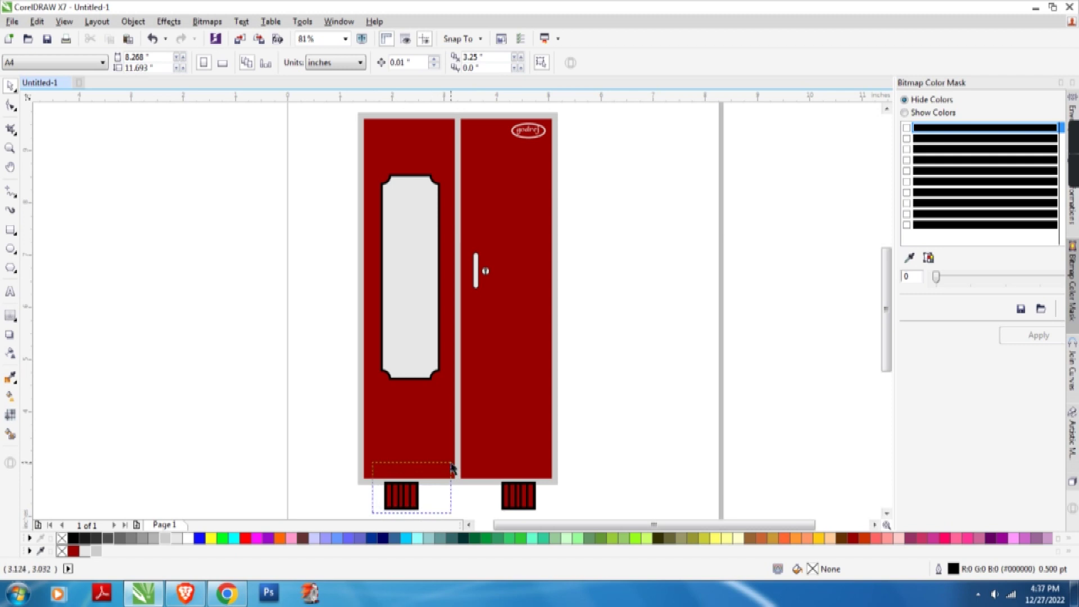
right_click(97, 552)
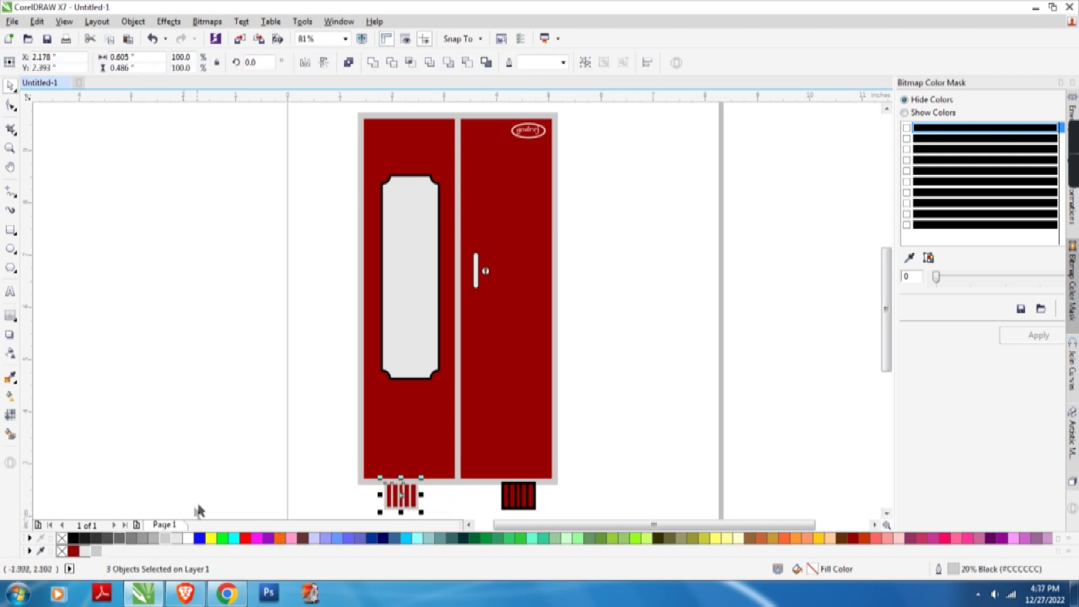
key(Escape)
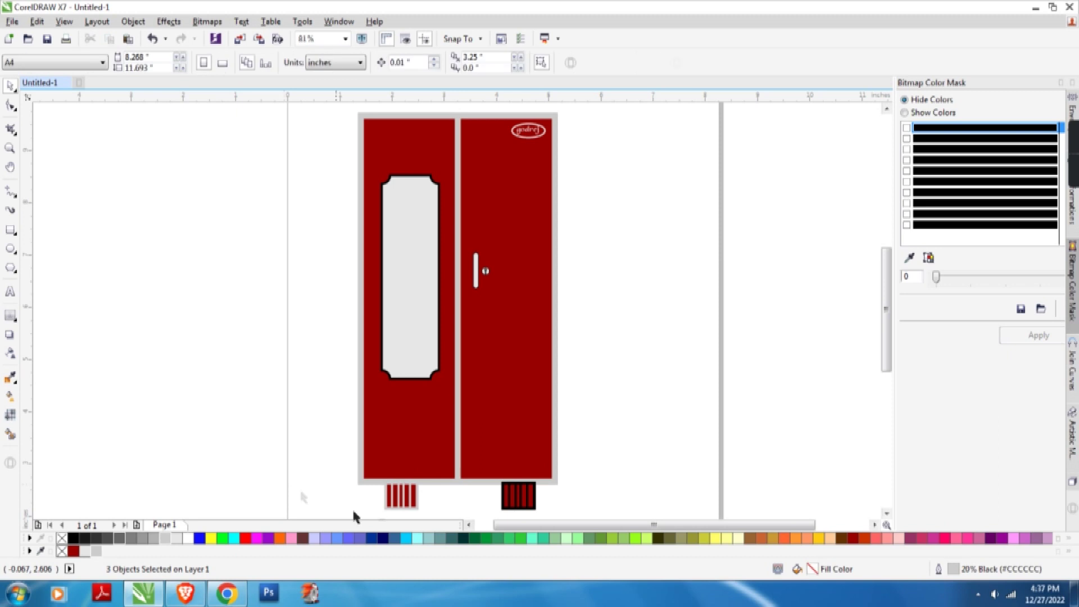
Try a black outline on the outer rectangle of the left foot and undo it
click(396, 500)
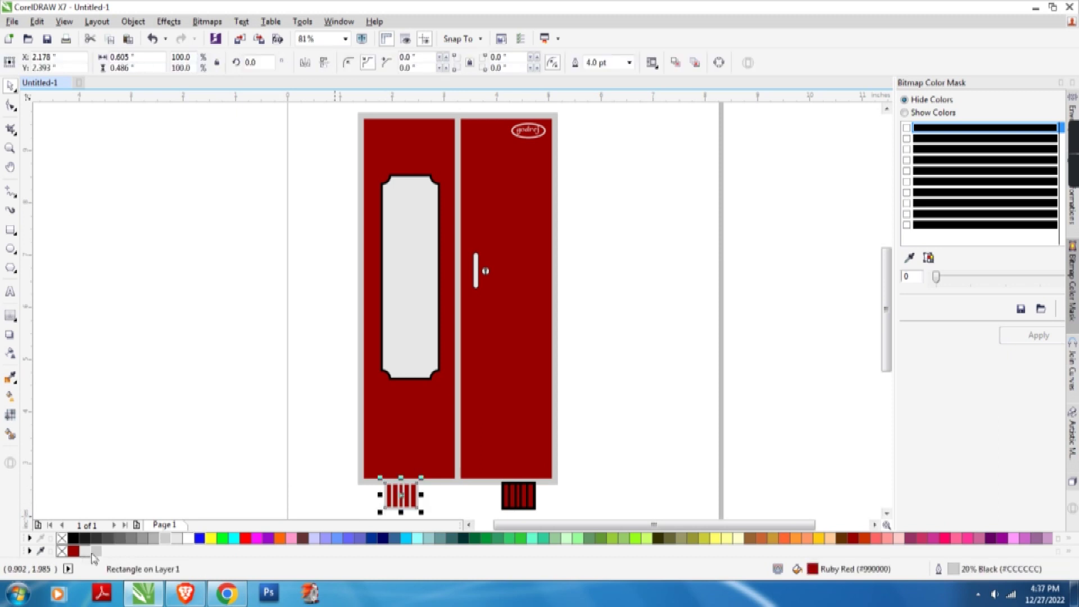
right_click(74, 539)
click(200, 472)
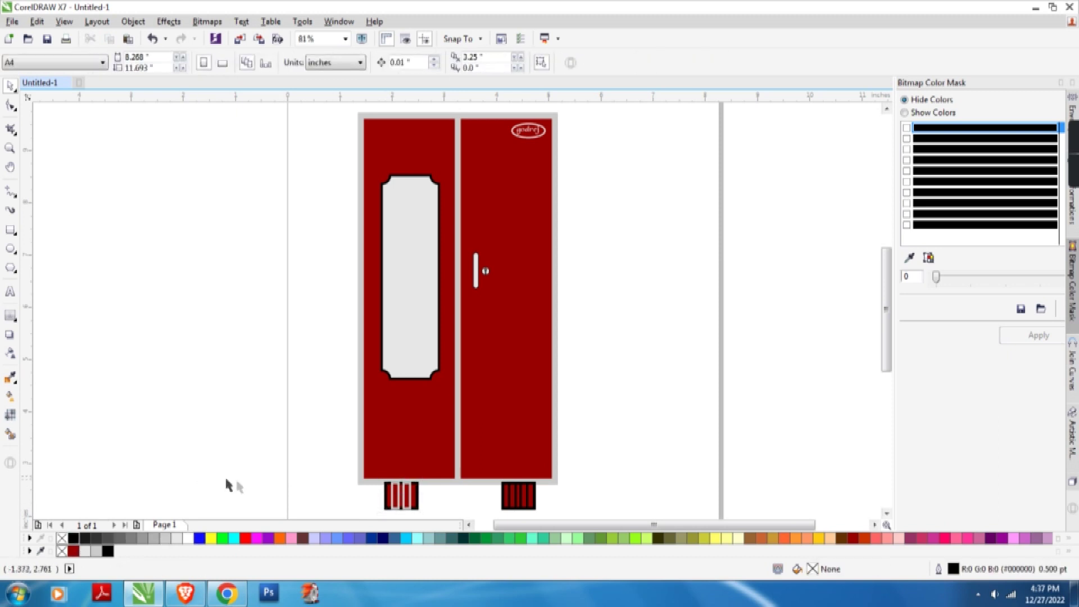
click(382, 509)
key(Escape)
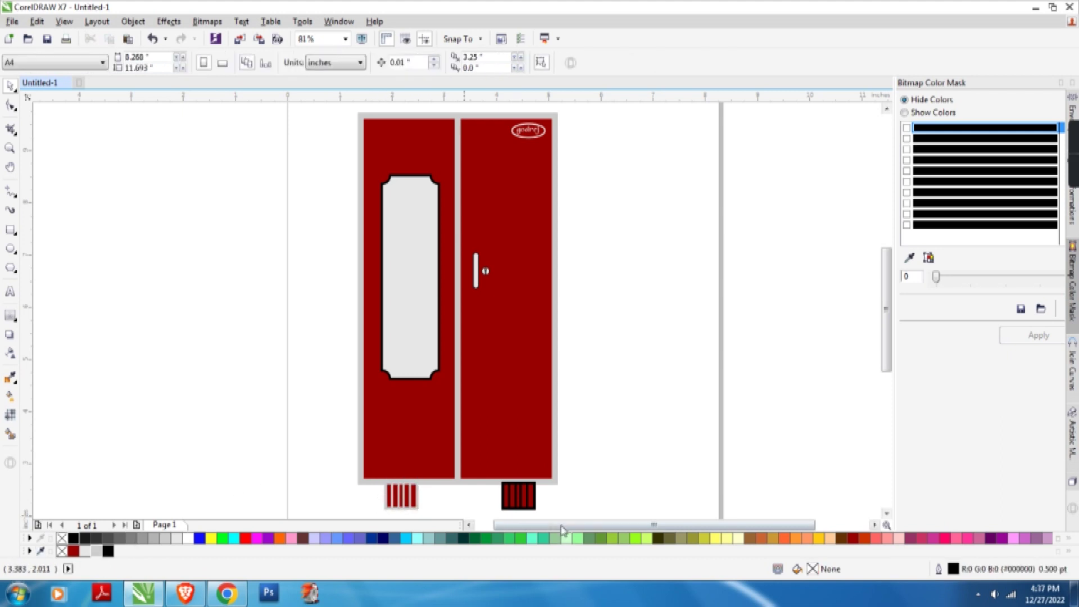
Change the outline colour of the right foot's three rectangles to 20% Black (#CCCCCC) and deselect them
click(507, 504)
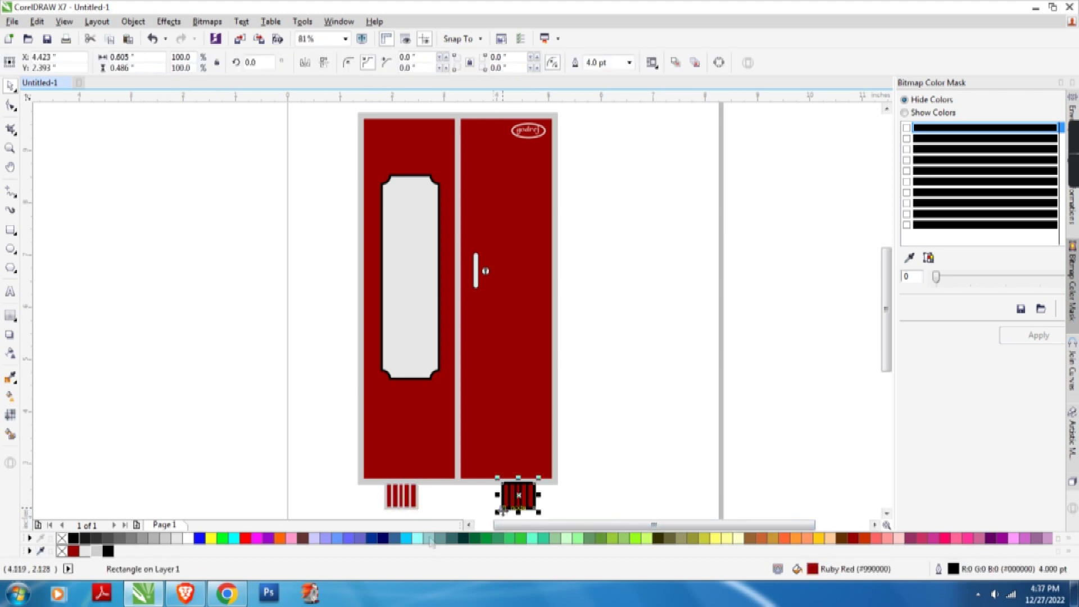
right_click(96, 552)
click(588, 476)
drag(588, 477, 498, 517)
right_click(99, 555)
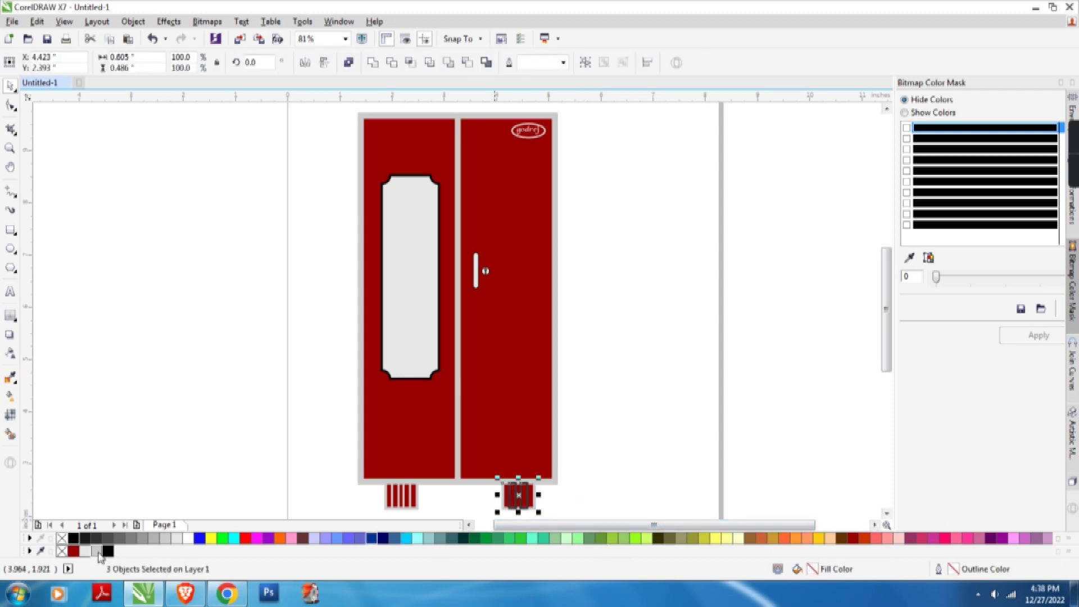
click(646, 443)
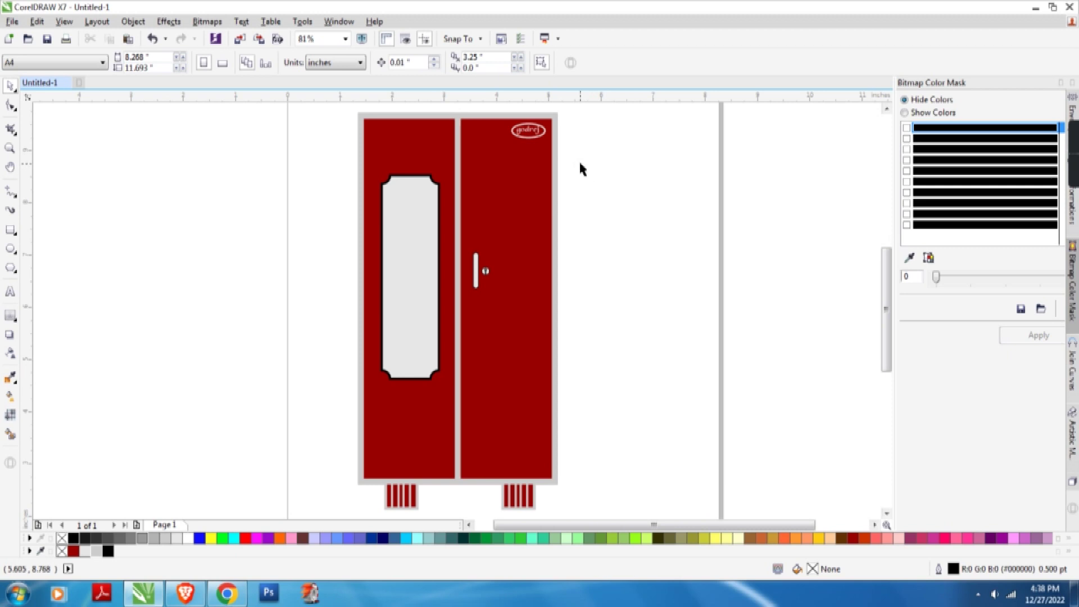
Select all parts of the cupboard and group them into one object
scroll(579, 163, down, 3)
key(ctrl+a)
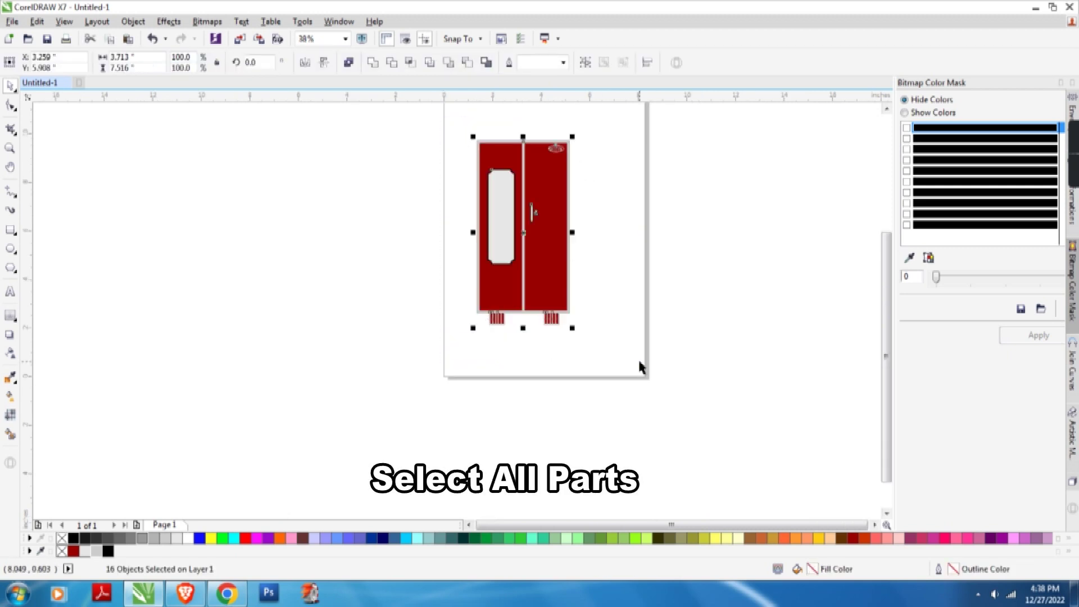
scroll(639, 363, up, 2)
right_click(549, 365)
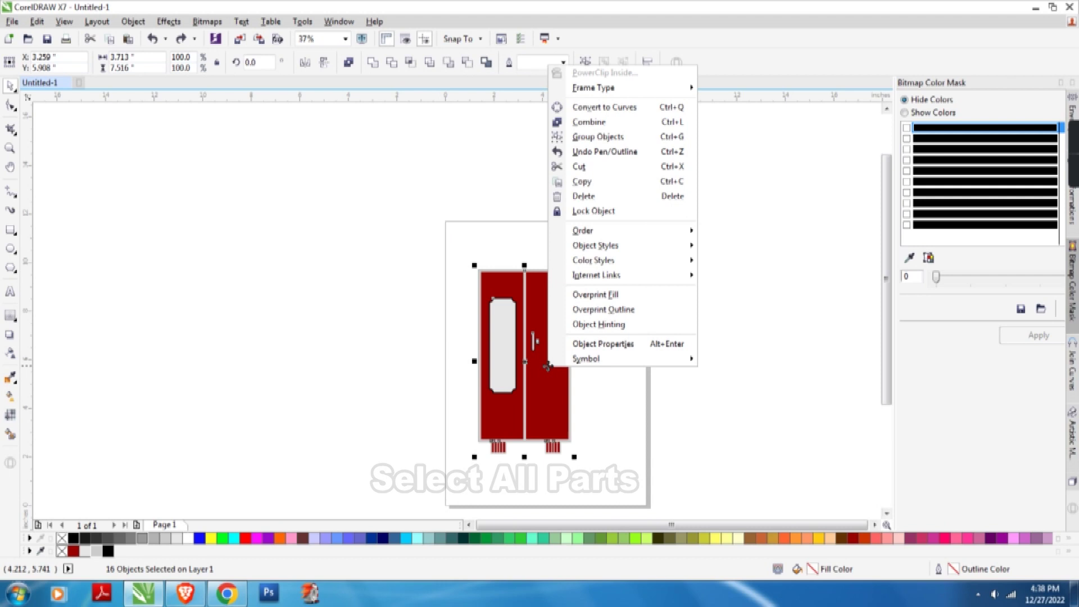
click(603, 139)
Try a drop shadow cast downward from the top edge of the grouped cupboard, adjust its direction to 268 degrees, and undo it
key(s)
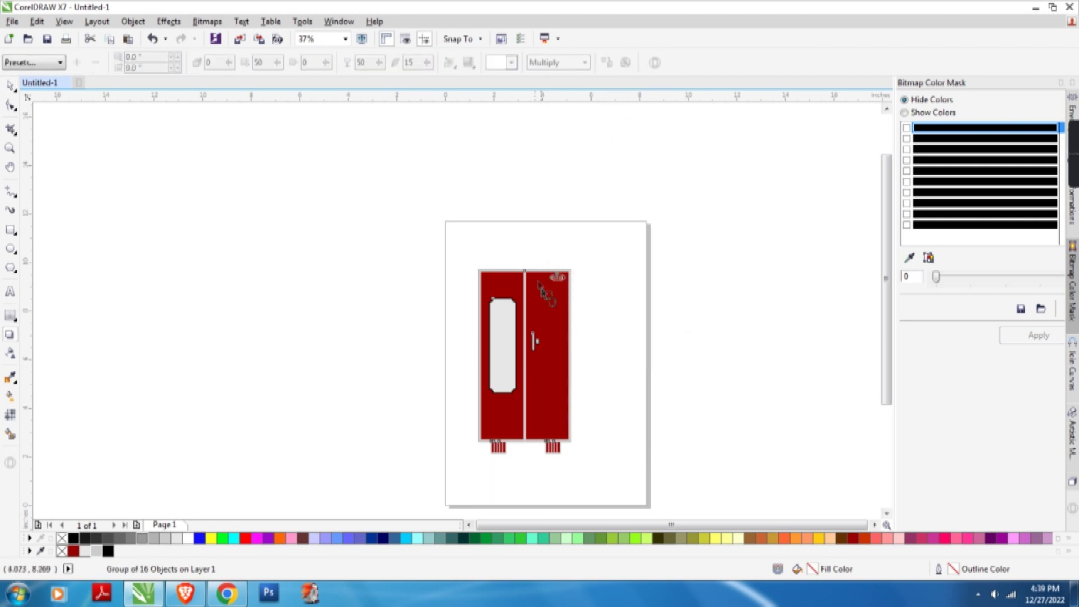
drag(524, 274, 580, 469)
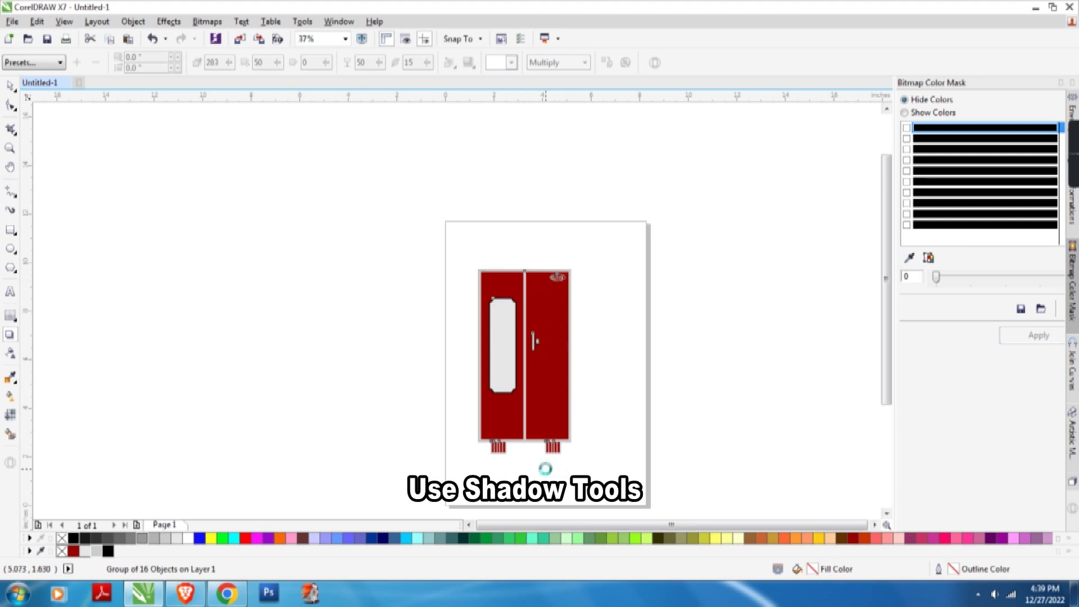
drag(545, 466, 519, 458)
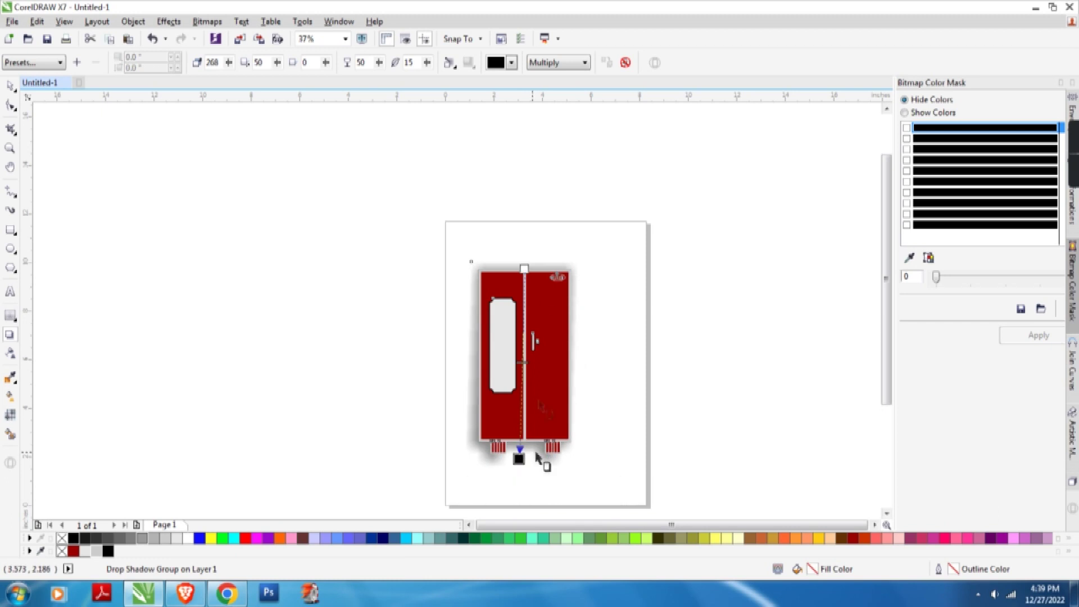
click(531, 278)
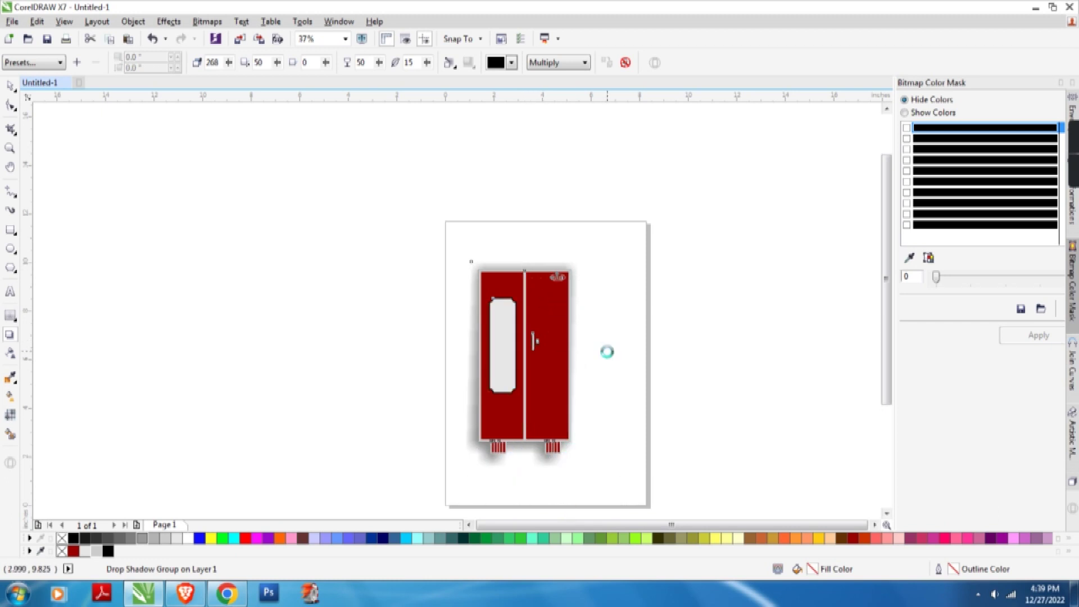
key(ctrl+z)
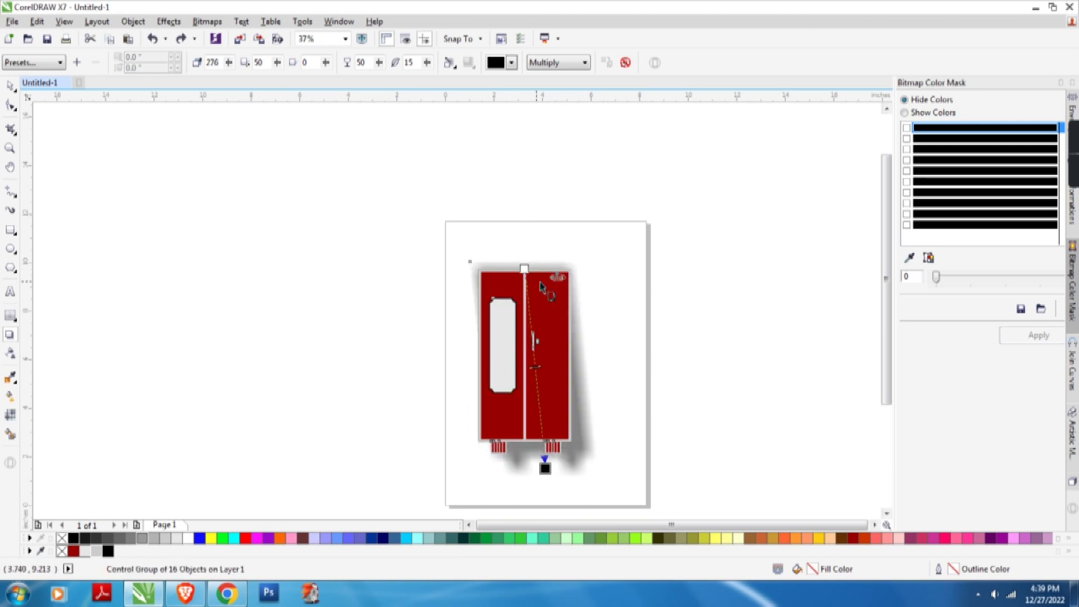
key(ctrl+z)
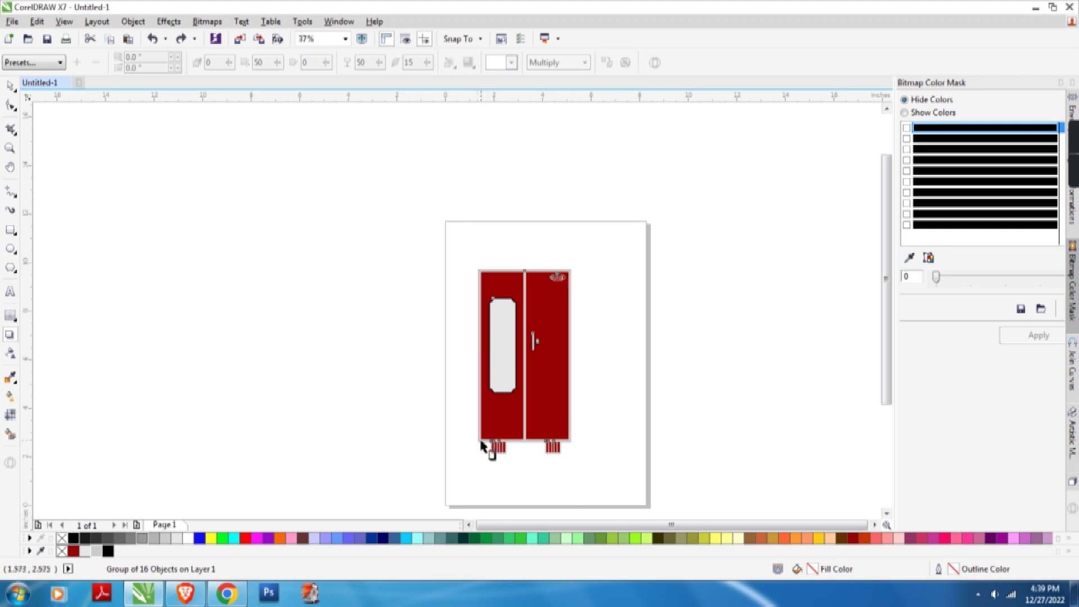
Add a black drop shadow from the cupboard's base, slanting up to the right at an angle of 64 degrees
drag(506, 433, 600, 432)
click(623, 391)
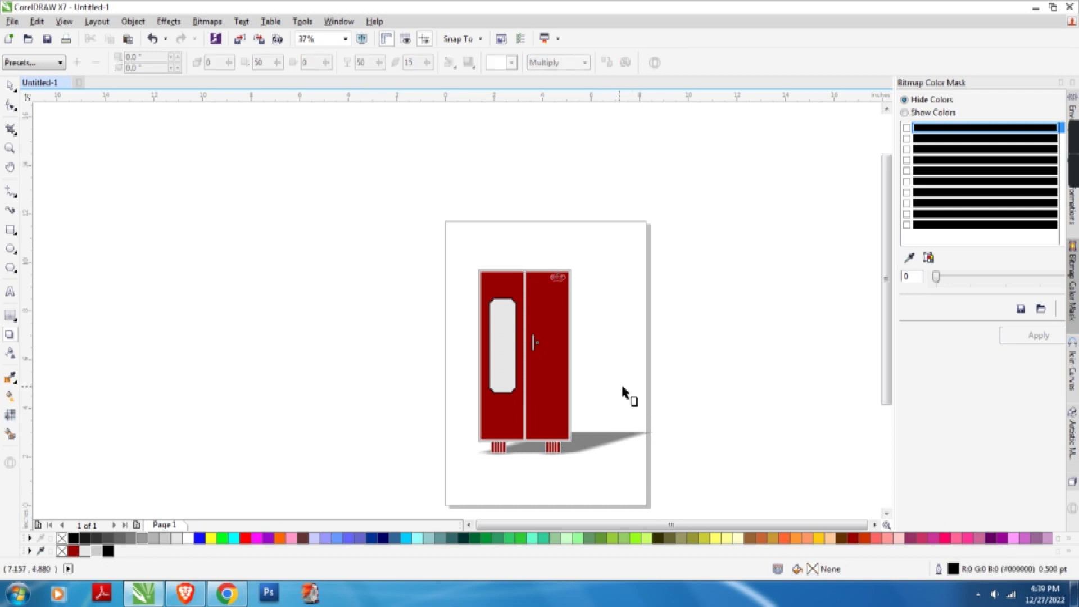
click(612, 441)
drag(595, 403, 576, 347)
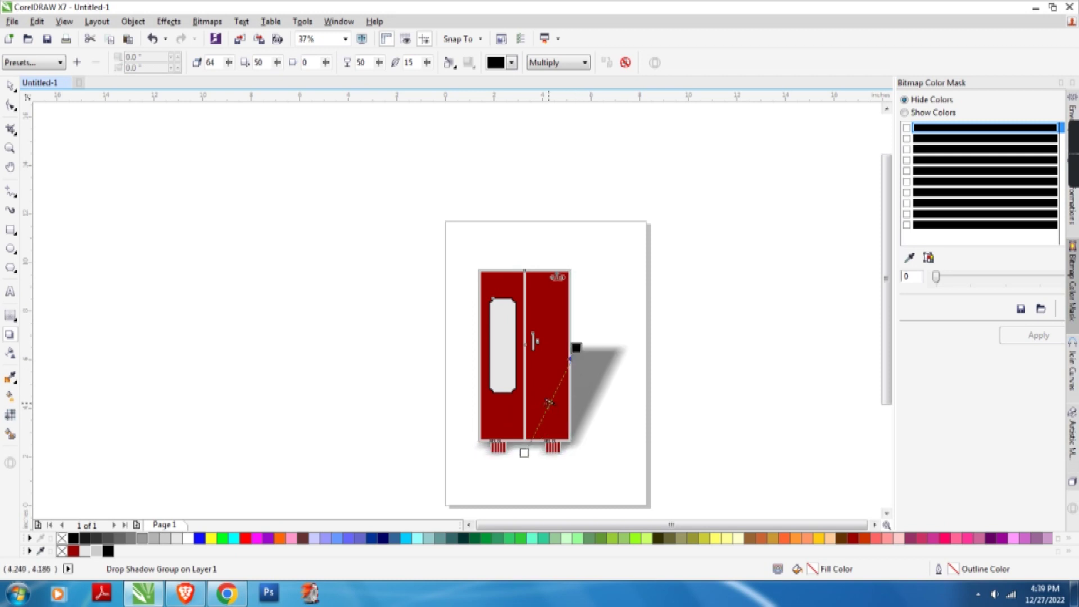
Reduce the drop shadow's opacity to 25, flatten it low behind the feet at an angle of 35 degrees, and deselect the cupboard
drag(538, 429, 543, 432)
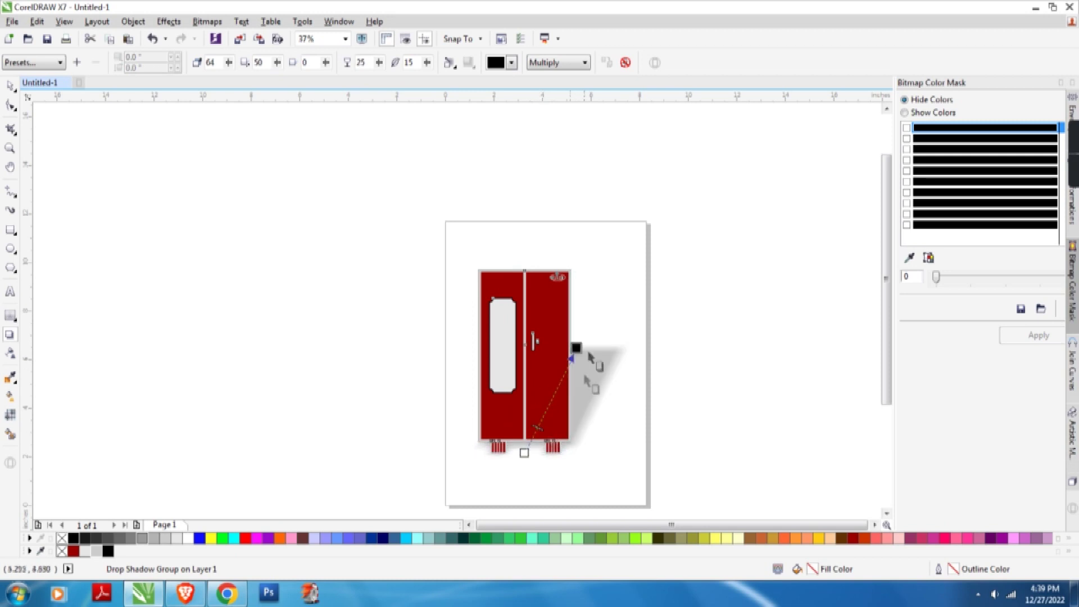
click(584, 386)
drag(585, 386, 561, 428)
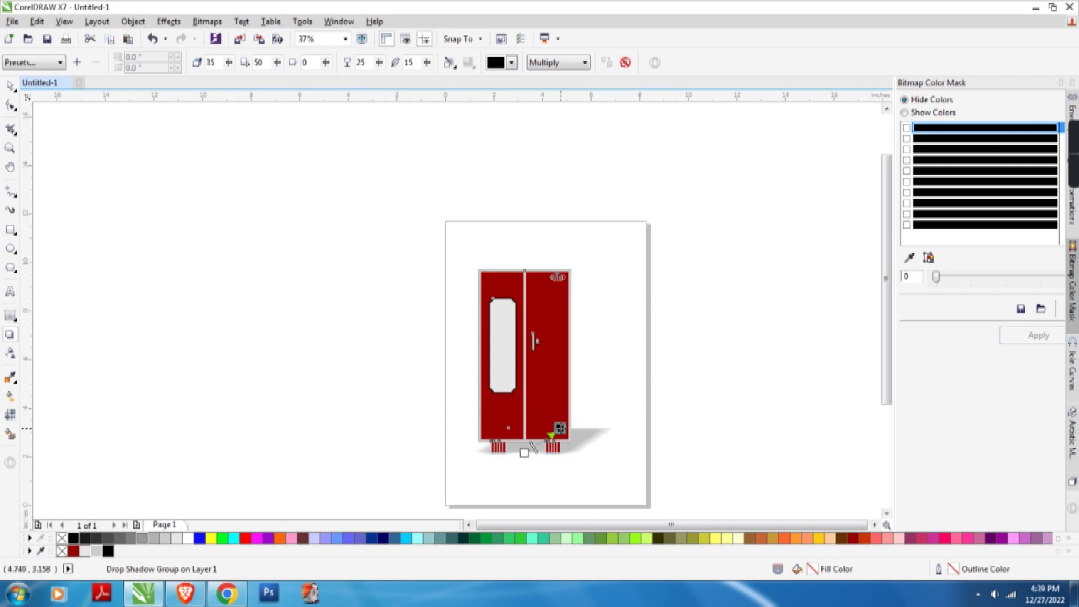
click(614, 393)
key(space)
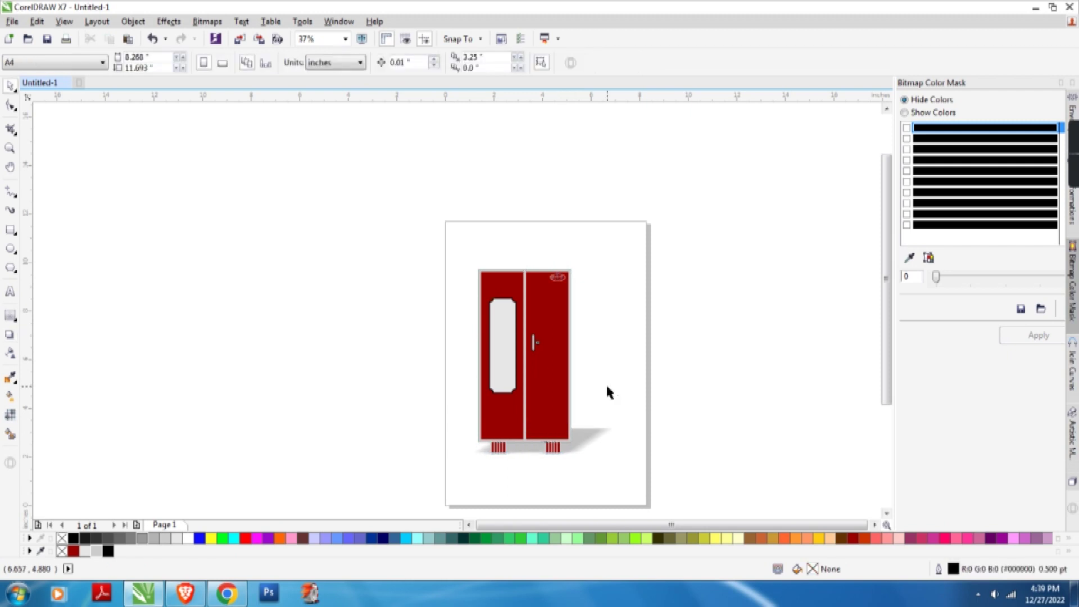
scroll(611, 378, up, 2)
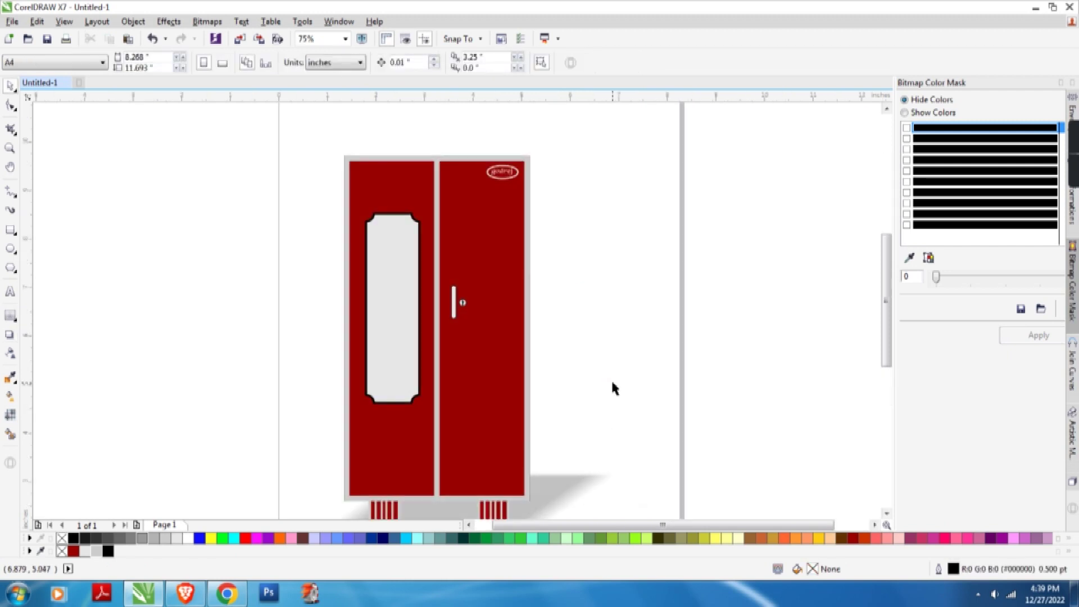
scroll(612, 382, up, 1)
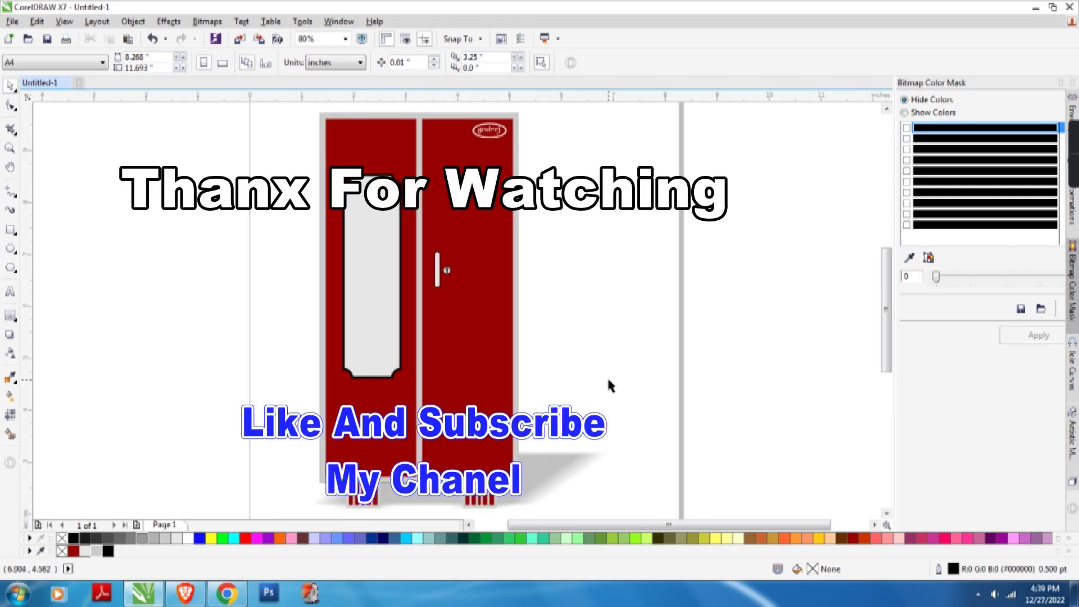